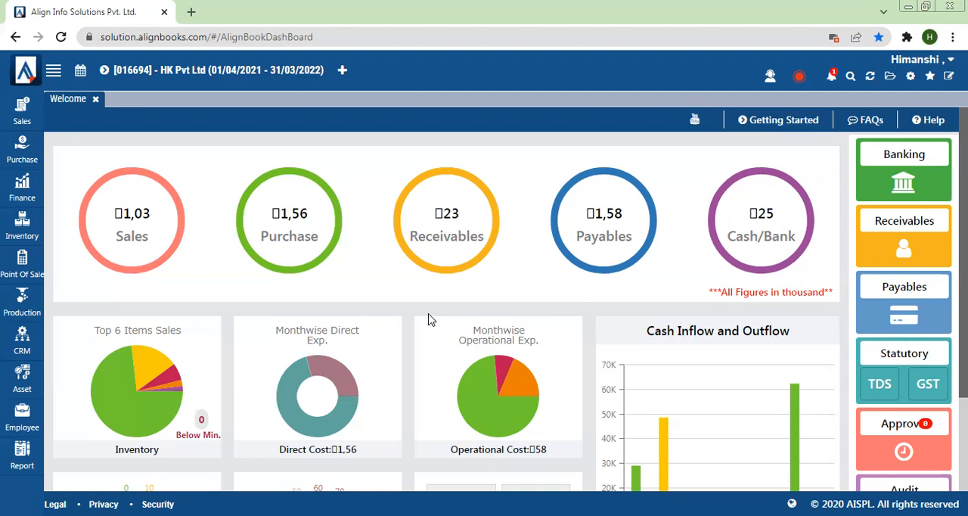
- Open a new Receipt Payment Voucher from the Finance module and set its branch to Default
{"action": "left_click", "coordinate": [7, 194]}
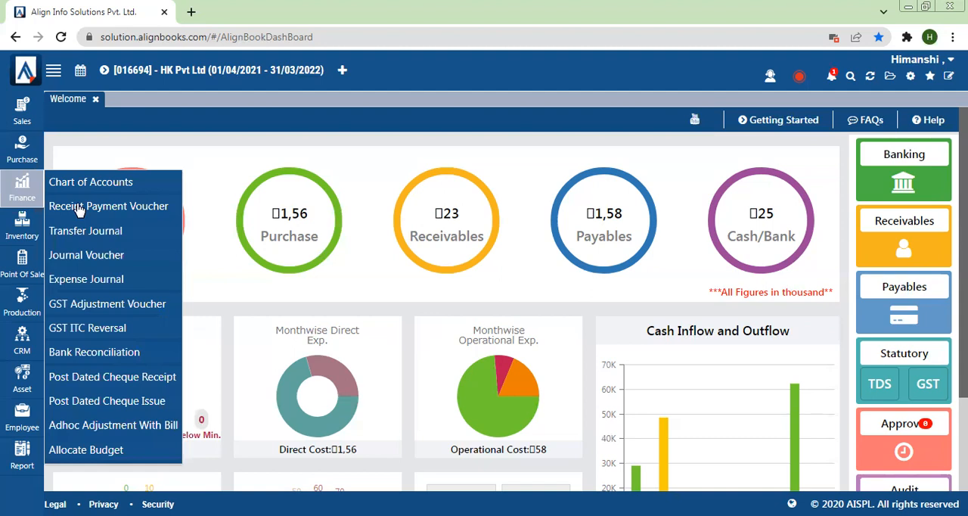
{"action": "left_click", "coordinate": [156, 209]}
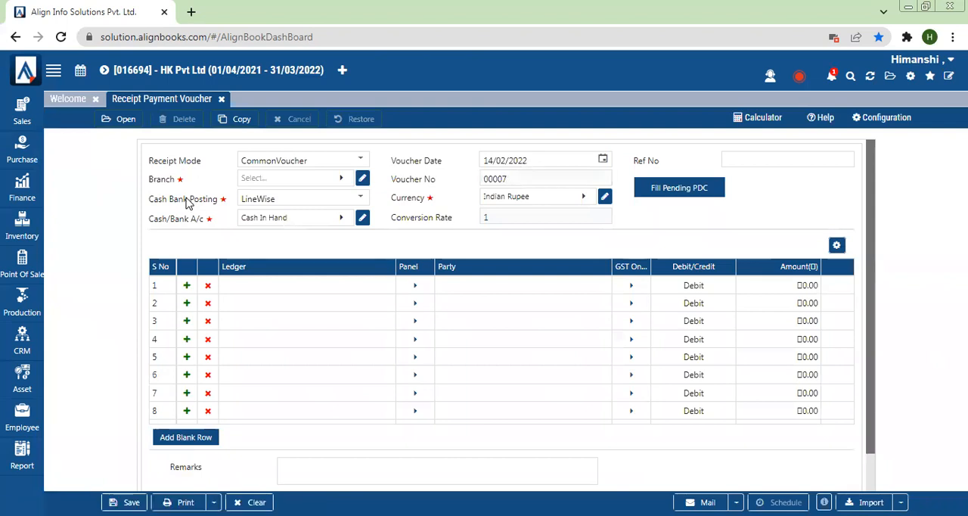
{"action": "left_click_drag", "start_coordinate": [150, 180], "coordinate": [192, 183]}
{"action": "left_click", "coordinate": [251, 185]}
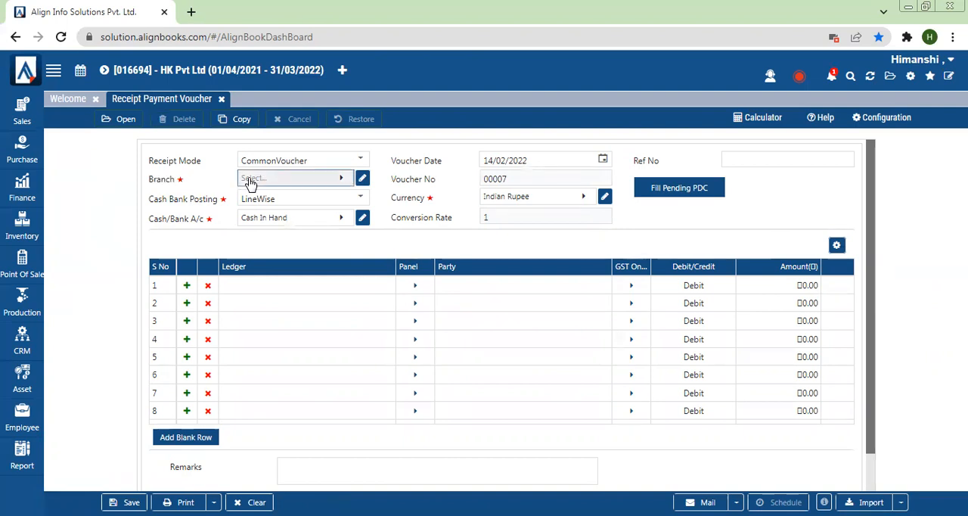
{"action": "left_click", "coordinate": [239, 252]}
- Choose Cash In Hand as the voucher's Cash/Bank account
{"action": "left_click_drag", "start_coordinate": [150, 218], "coordinate": [215, 221]}
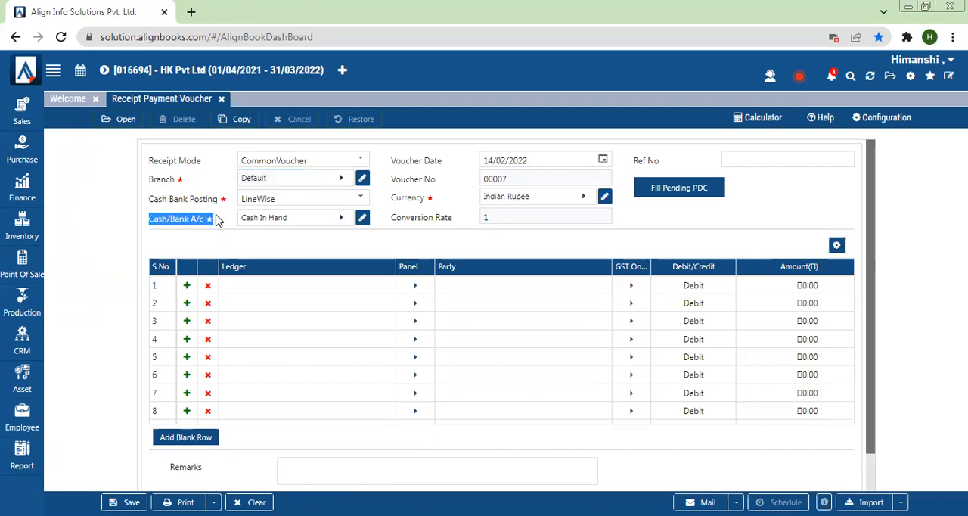
{"action": "left_click", "coordinate": [263, 225]}
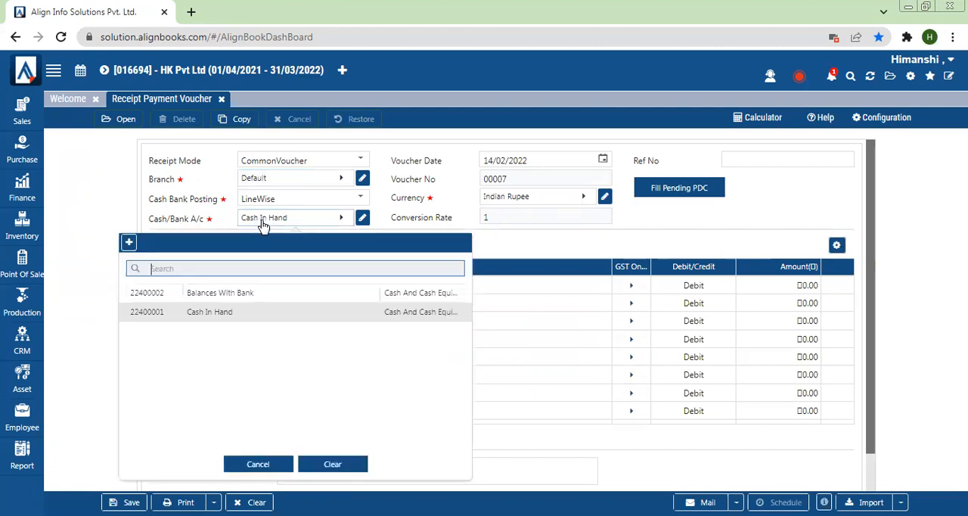
{"action": "left_click", "coordinate": [225, 312]}
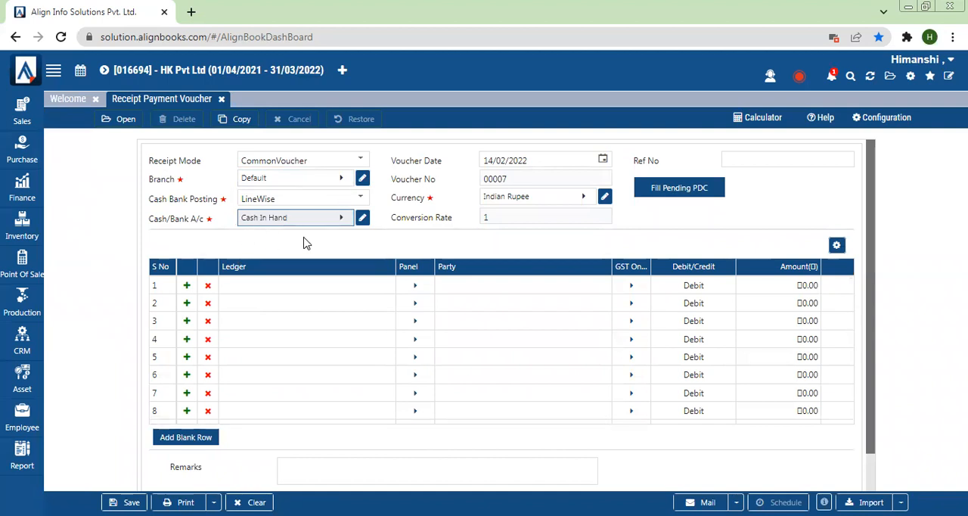
- Assign the Canteen Expenses ledger to the first voucher line and enter an amount of 200
{"action": "left_click", "coordinate": [279, 286]}
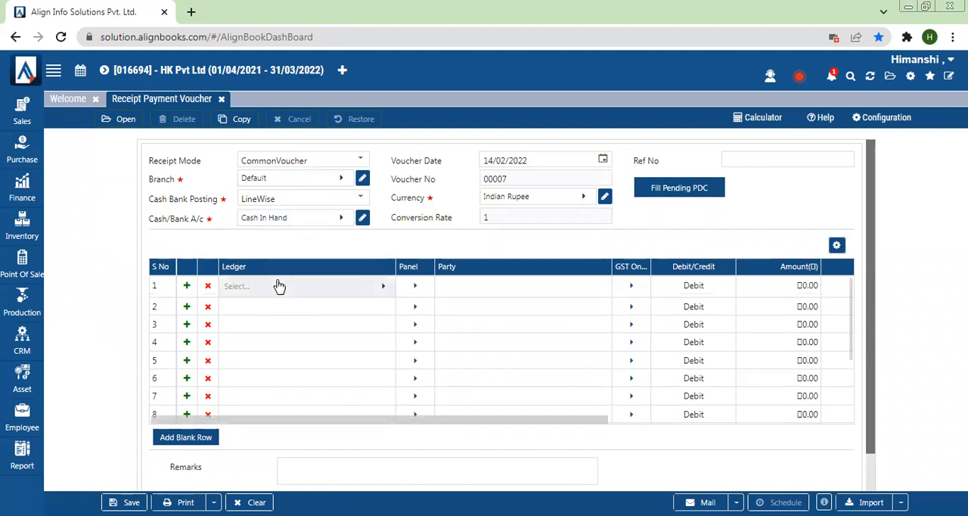
{"action": "left_click", "coordinate": [279, 286]}
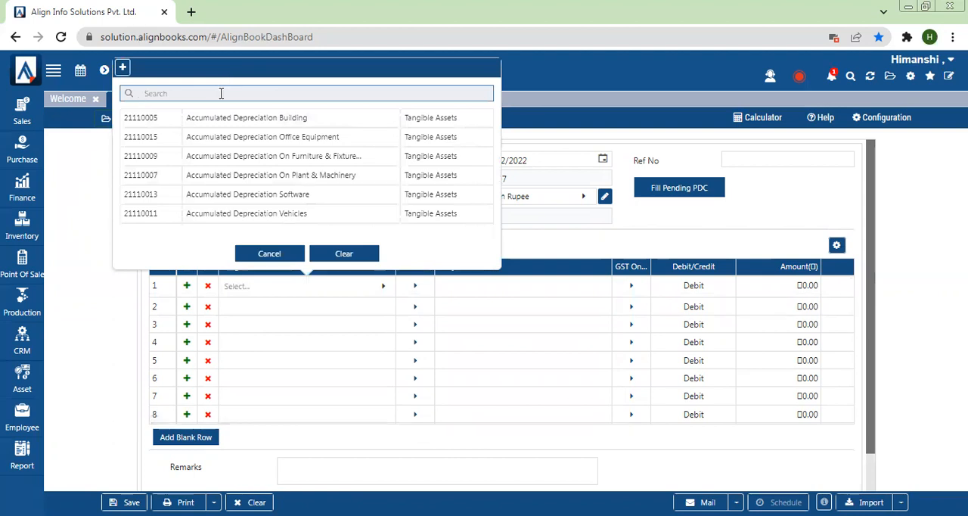
{"action": "type", "text": "cant"}
{"action": "left_click", "coordinate": [212, 119]}
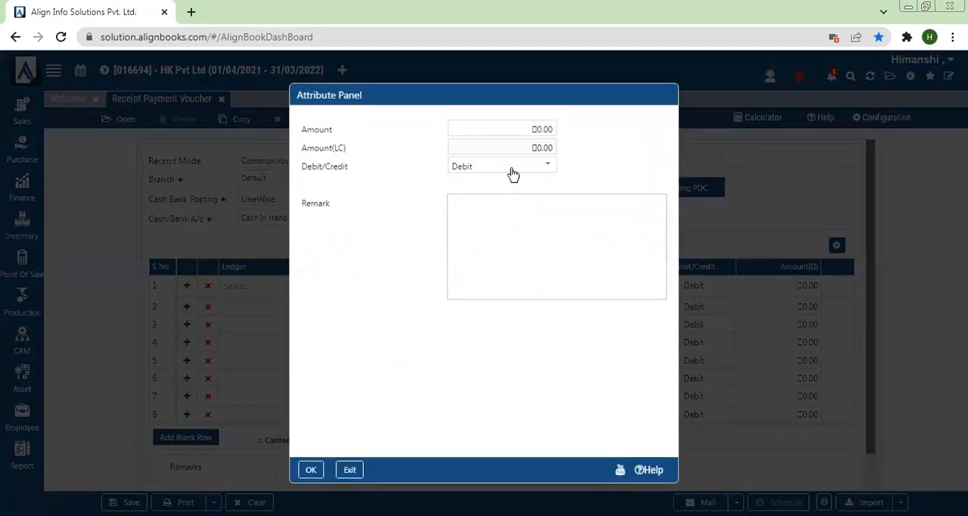
{"action": "left_click", "coordinate": [483, 127]}
{"action": "type", "text": "200"}
- Set the Canteen Expenses line's remark to "tea and coffee" and accept its attributes
{"action": "left_click", "coordinate": [510, 214]}
{"action": "type", "text": "Te"}
{"action": "type", "text": "a"}
{"action": "key", "text": "ctrl+a"}
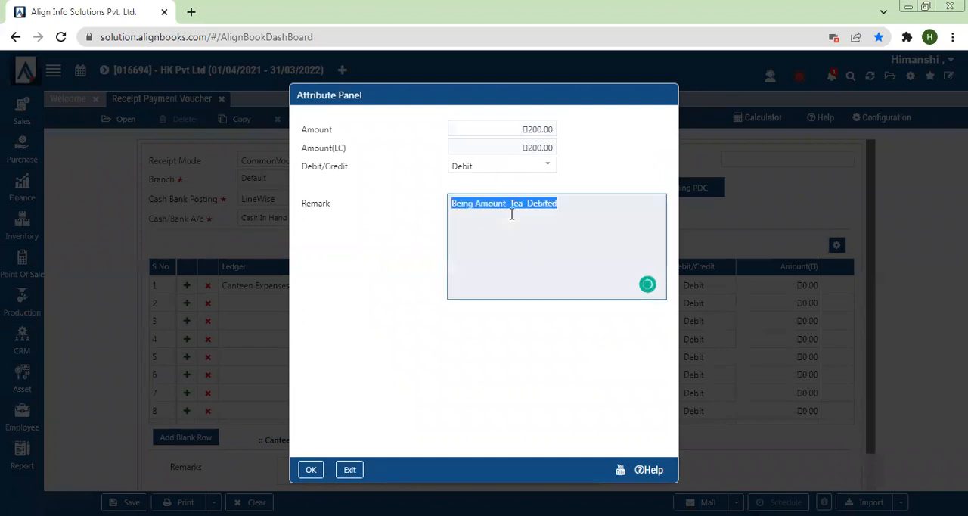
{"action": "type", "text": "tea and c"}
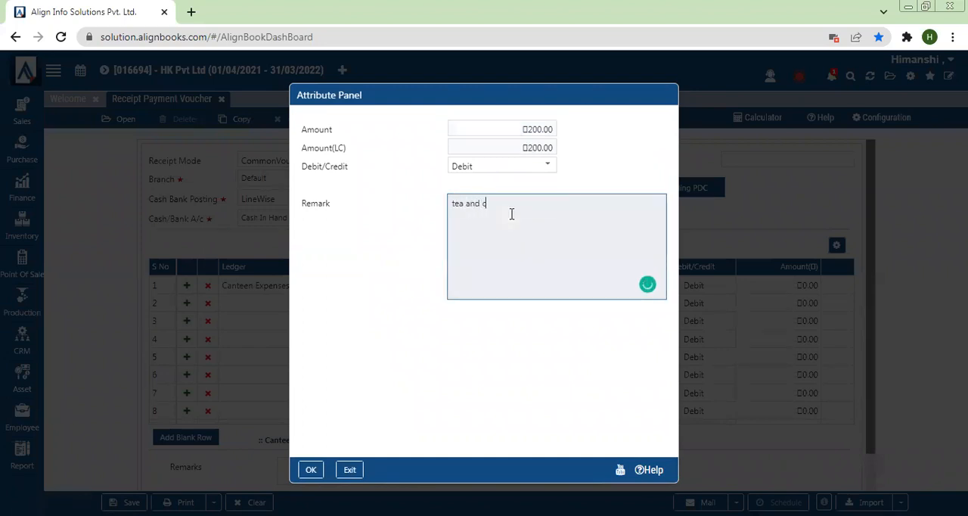
{"action": "type", "text": "offee"}
{"action": "left_click", "coordinate": [310, 469]}
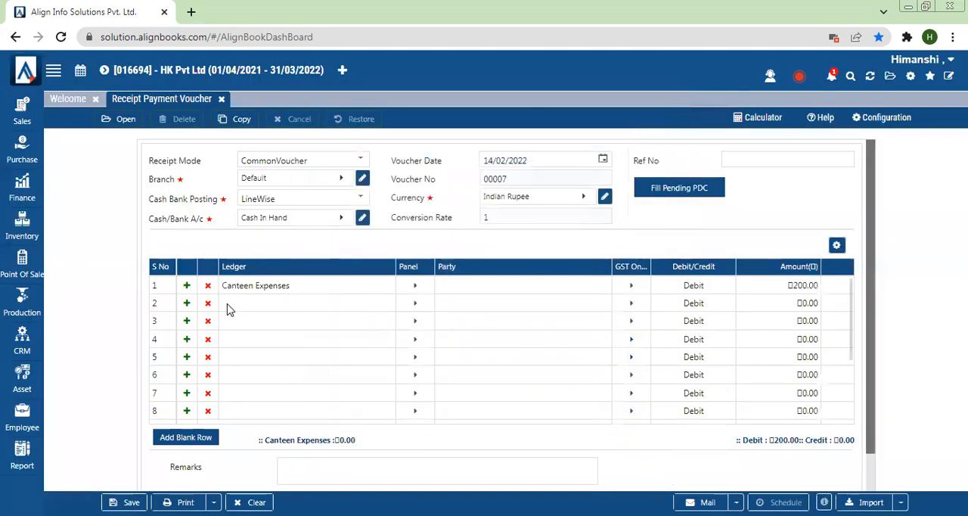
- Fill the second voucher line with the Office Rent Rates & Taxes ledger, debited for 10,000
{"action": "left_click", "coordinate": [228, 304]}
{"action": "type", "text": "Rent"}
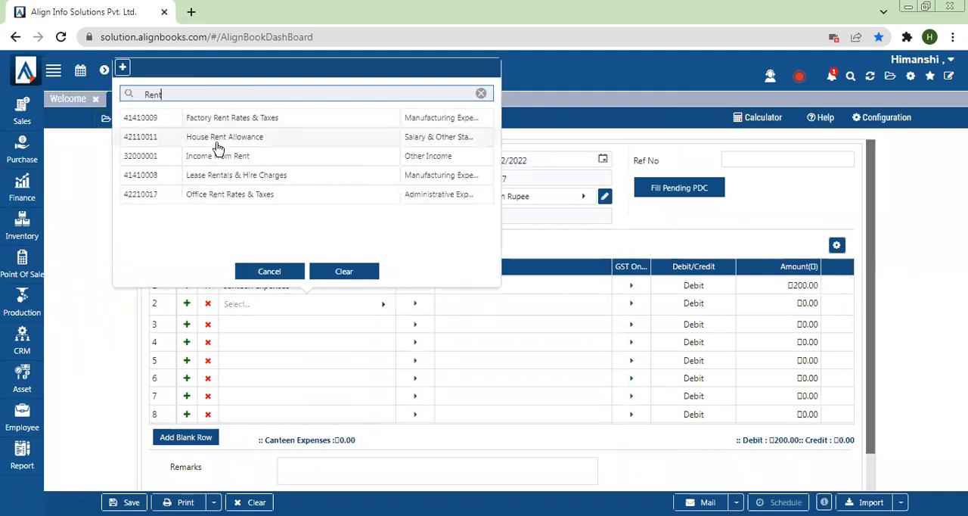
{"action": "left_click", "coordinate": [224, 195]}
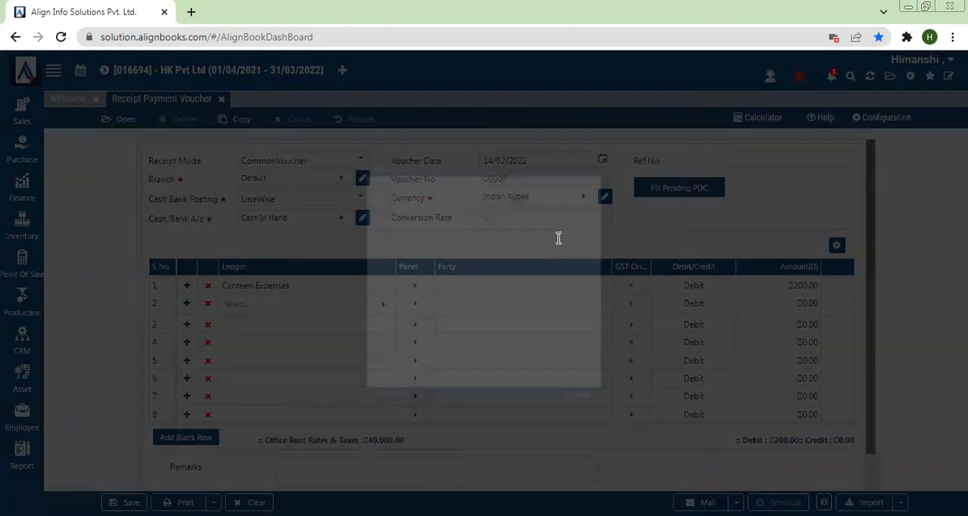
{"action": "type", "text": "10,000.0"}
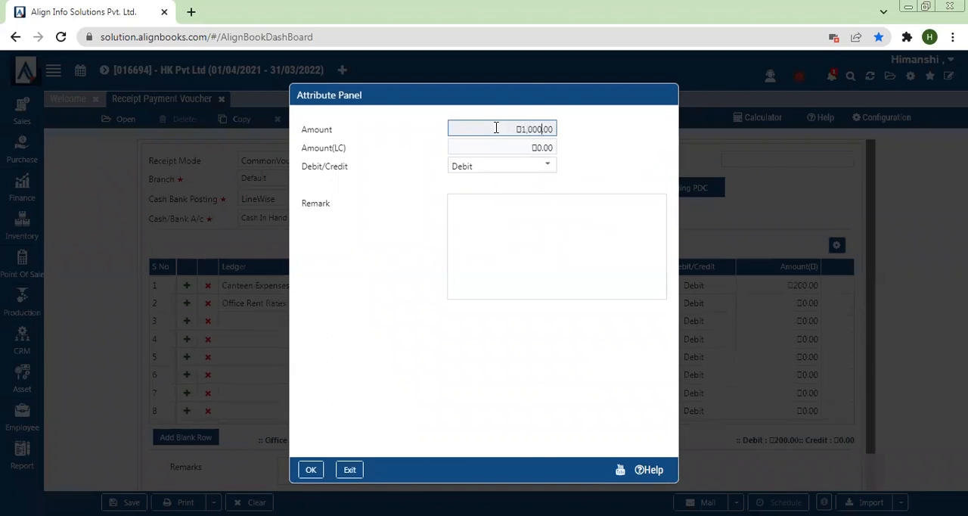
{"action": "type", "text": "0"}
{"action": "left_click", "coordinate": [306, 470]}
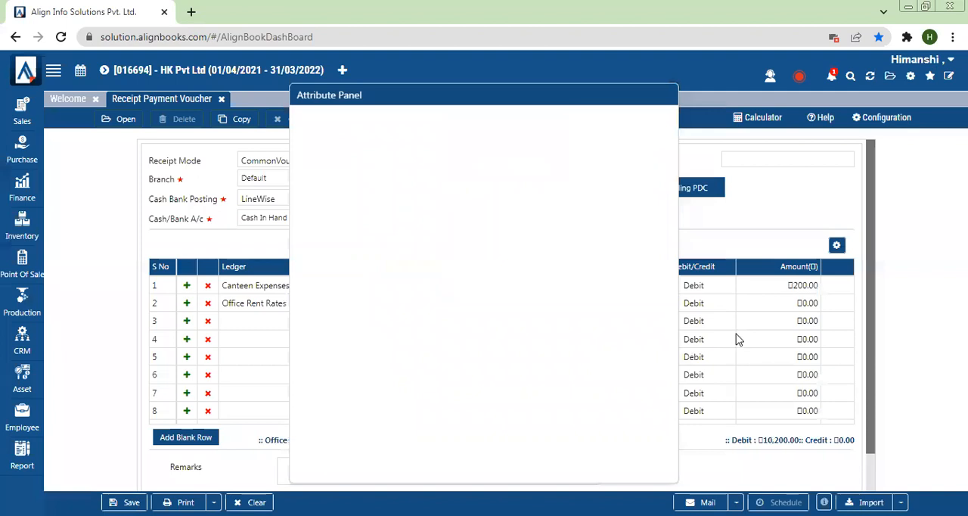
- Fill the third voucher line with the Electricity Expenses ledger, debited for 3,000
{"action": "left_click", "coordinate": [235, 324]}
{"action": "left_click", "coordinate": [237, 324]}
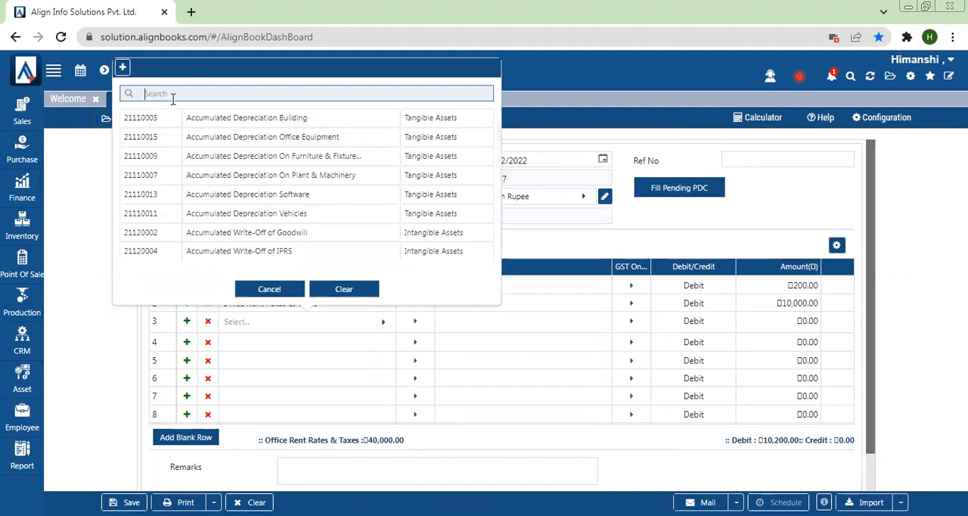
{"action": "type", "text": "ele"}
{"action": "key", "text": "BackSpace"}
{"action": "key", "text": "BackSpace"}
{"action": "type", "text": "ec"}
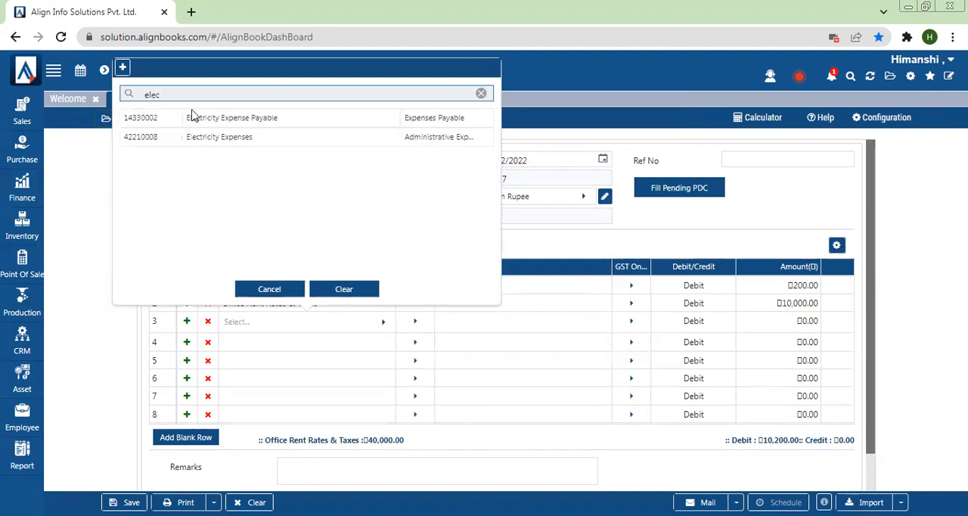
{"action": "left_click", "coordinate": [252, 143]}
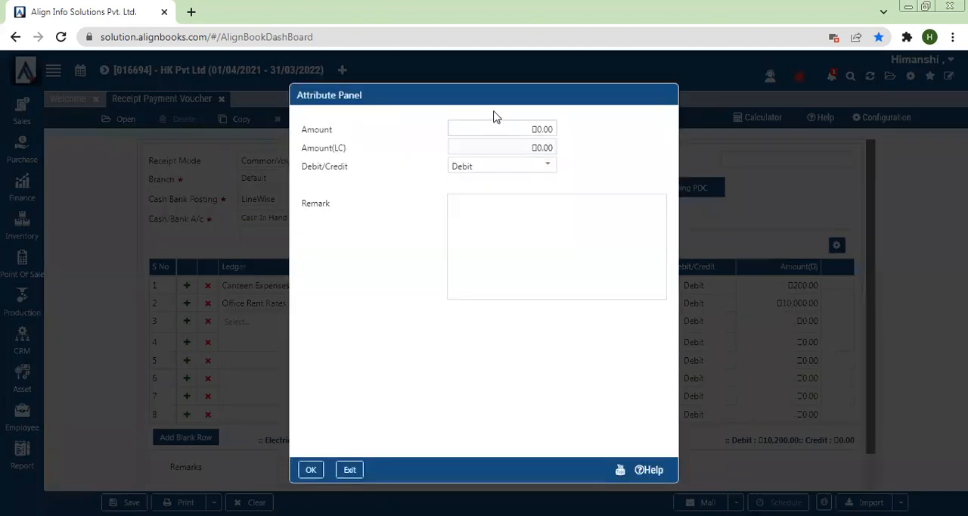
{"action": "left_click", "coordinate": [496, 125]}
{"action": "type", "text": "3000"}
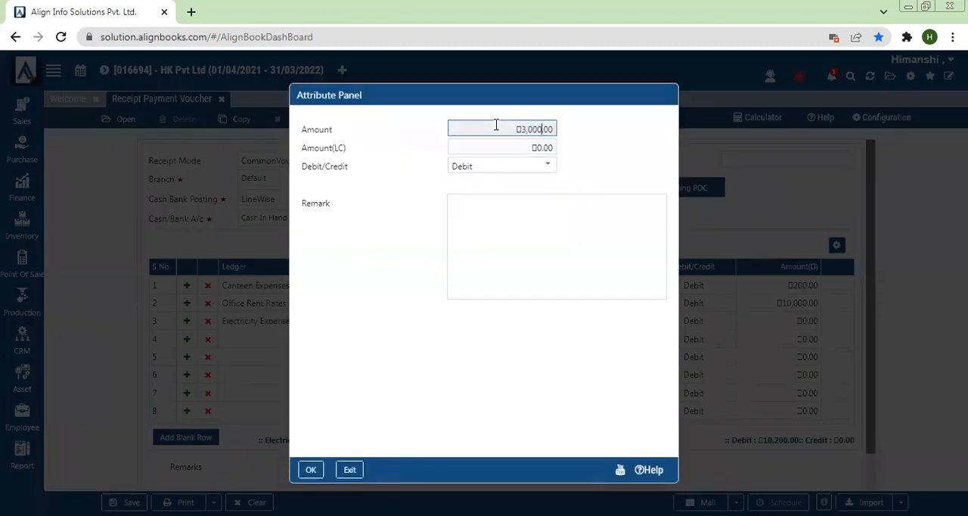
{"action": "left_click", "coordinate": [311, 468]}
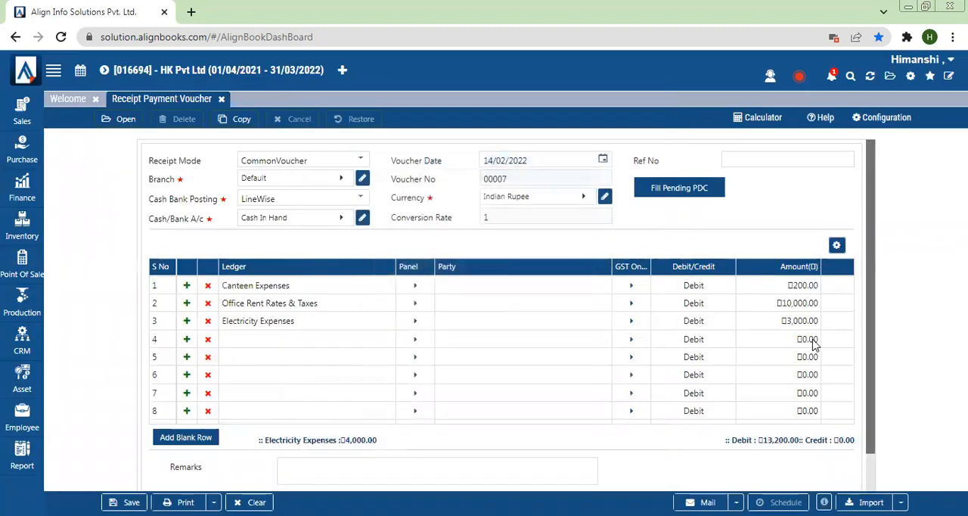
- Start a new ledger account from the fourth line's ledger selection and name it "Loading Charges"
{"action": "left_click", "coordinate": [302, 341]}
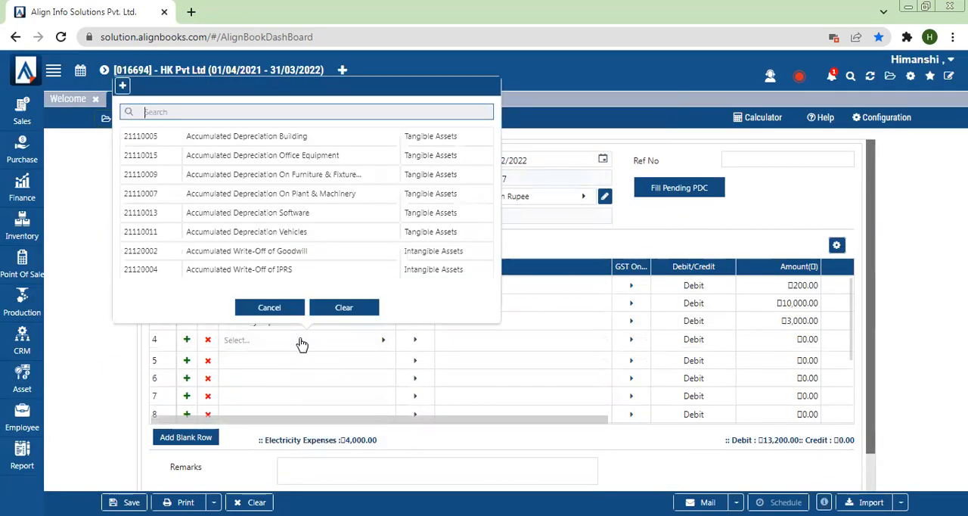
{"action": "left_click", "coordinate": [119, 90]}
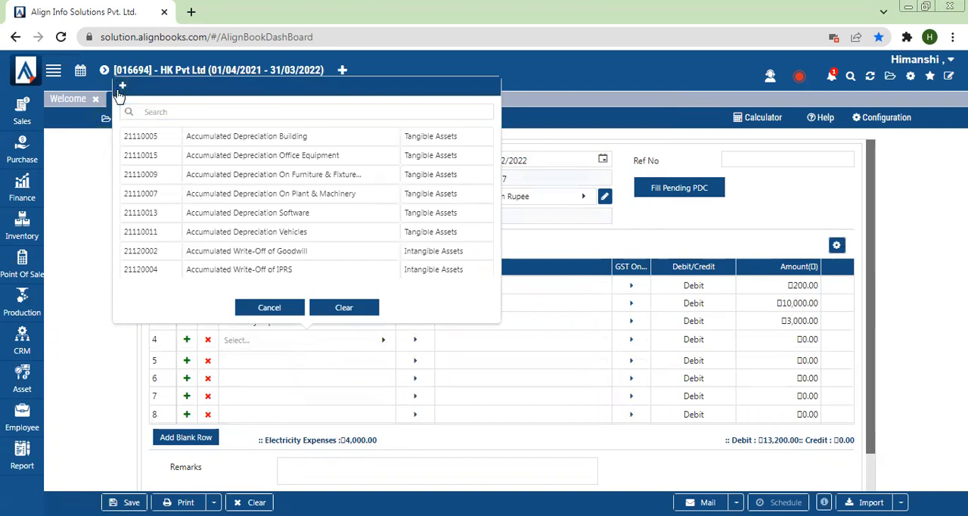
{"action": "left_click", "coordinate": [121, 87]}
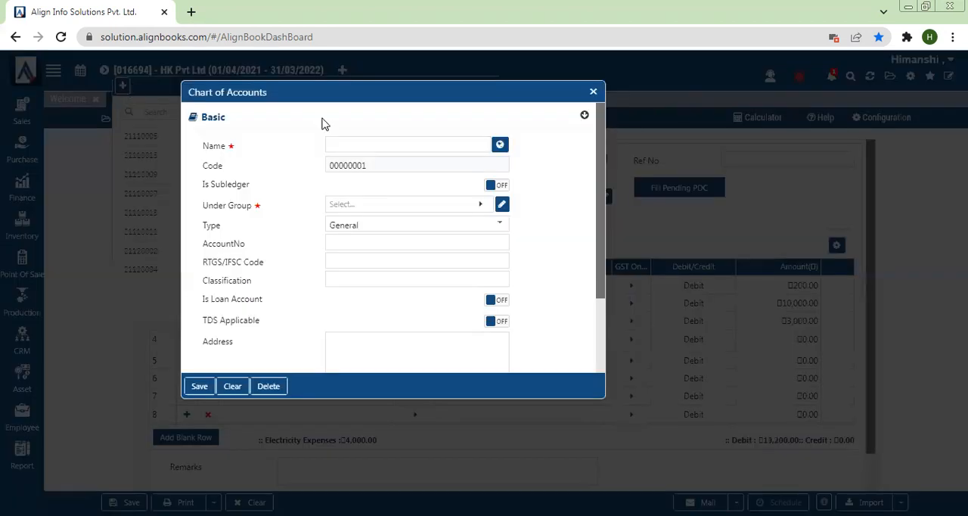
{"action": "left_click", "coordinate": [366, 149]}
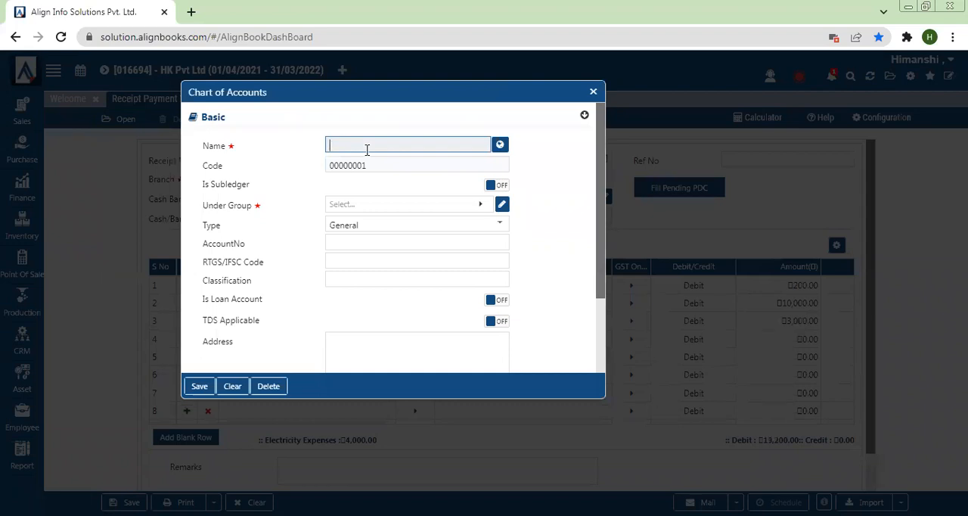
{"action": "type", "text": "Loading Chharges"}
- Place the Loading Charges account under the Direct Operational Expenses group and save it
{"action": "left_click_drag", "start_coordinate": [194, 205], "coordinate": [282, 210]}
{"action": "left_click", "coordinate": [359, 207]}
{"action": "left_click", "coordinate": [362, 213]}
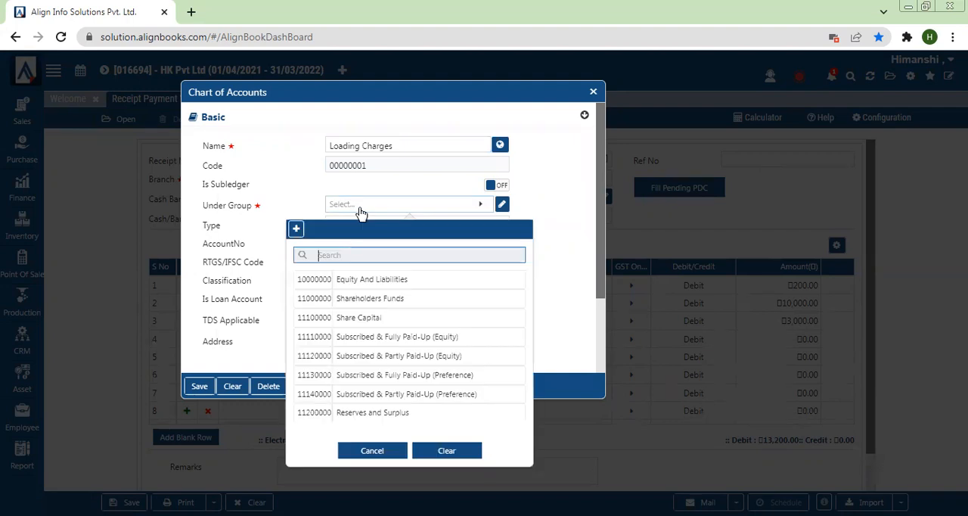
{"action": "type", "text": "expenses"}
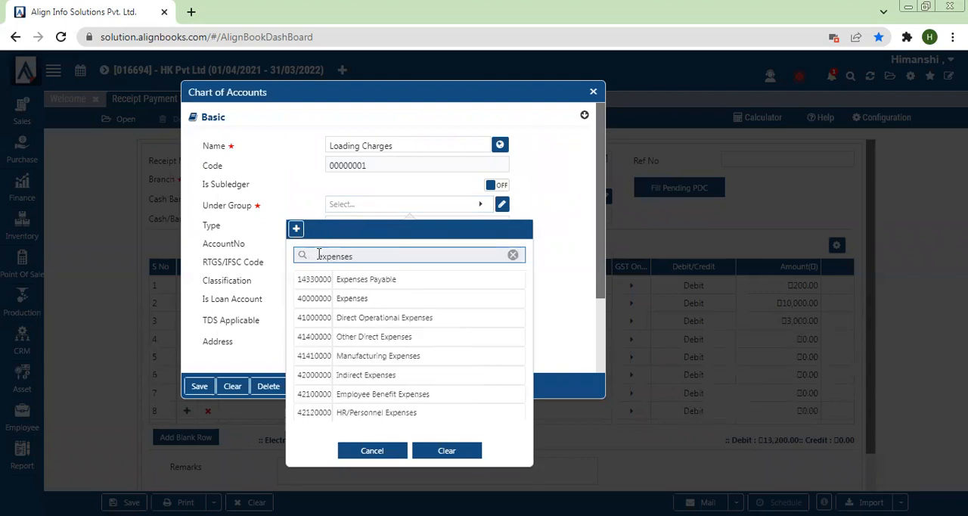
{"action": "left_click", "coordinate": [350, 321]}
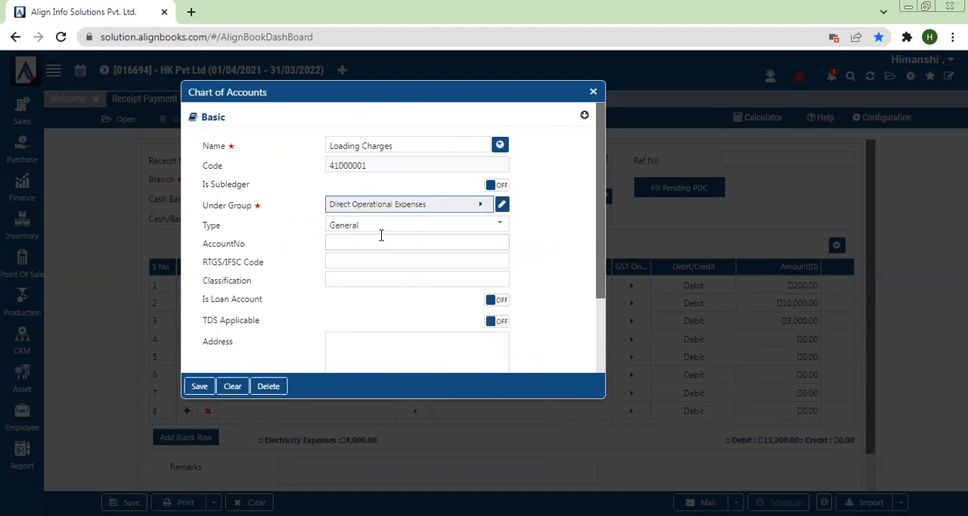
{"action": "left_click", "coordinate": [199, 387]}
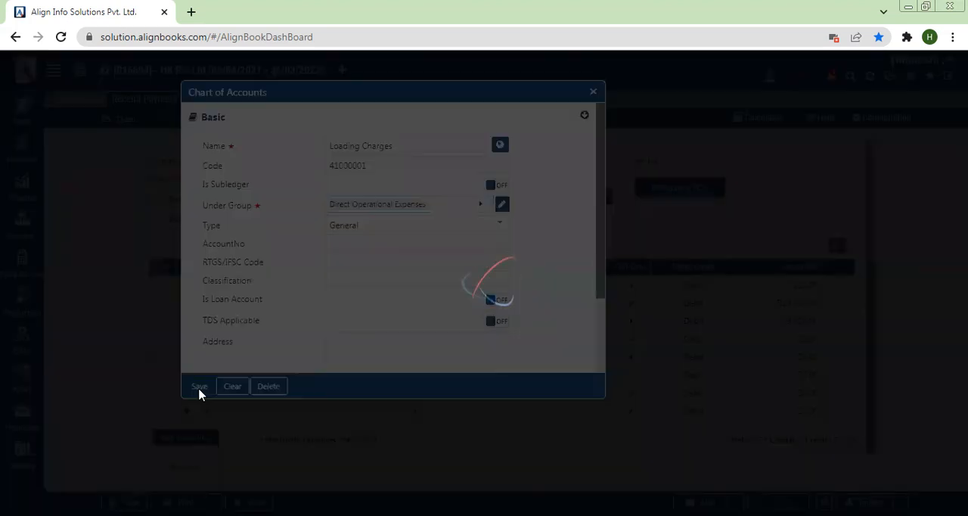
- Fill the fourth voucher line with the Loading Charges ledger, debited for 1,000, and save the voucher
{"action": "left_click", "coordinate": [258, 341]}
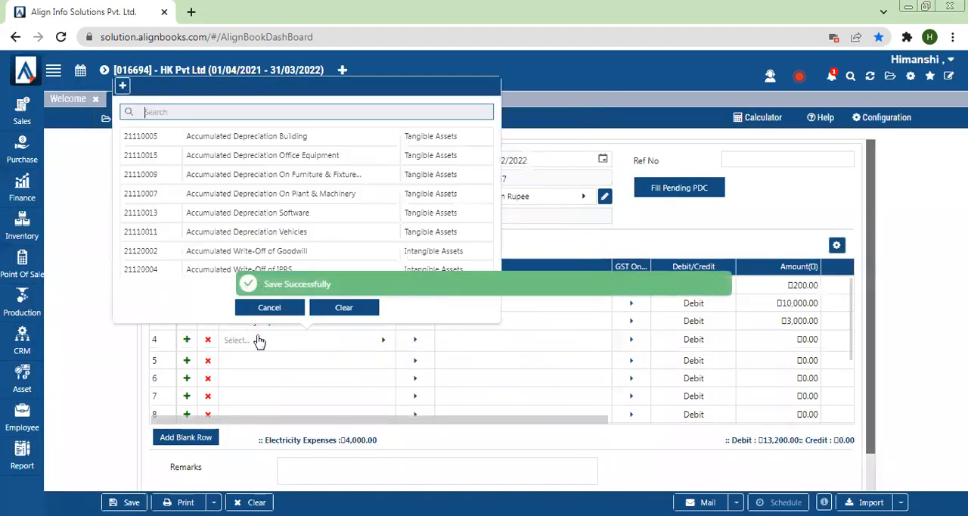
{"action": "type", "text": "Loa"}
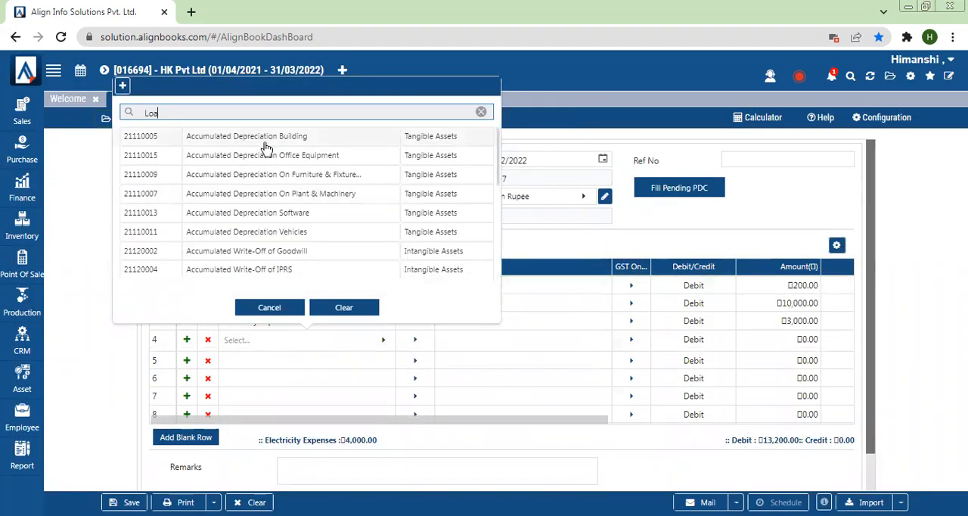
{"action": "type", "text": "d"}
{"action": "left_click", "coordinate": [236, 142]}
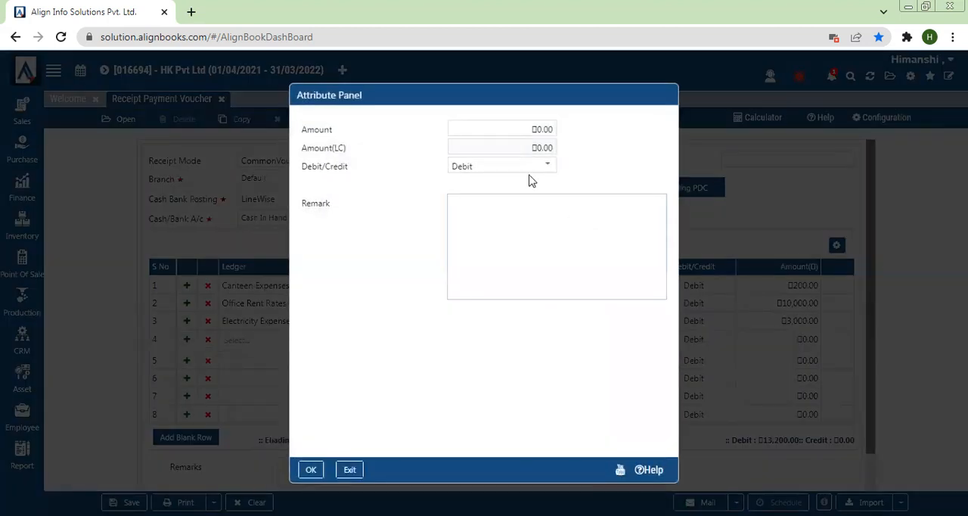
{"action": "left_click", "coordinate": [504, 128]}
{"action": "type", "text": "1000"}
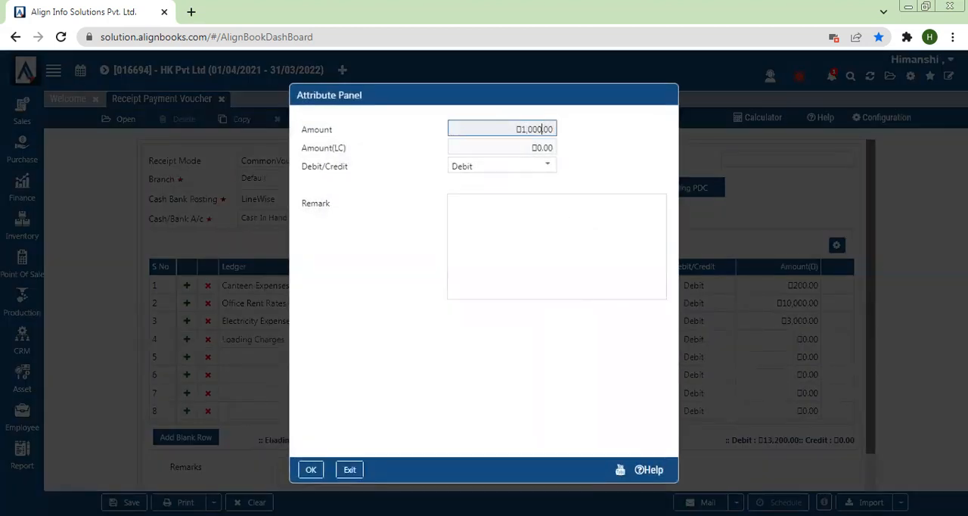
{"action": "left_click", "coordinate": [313, 479]}
{"action": "left_click", "coordinate": [310, 470]}
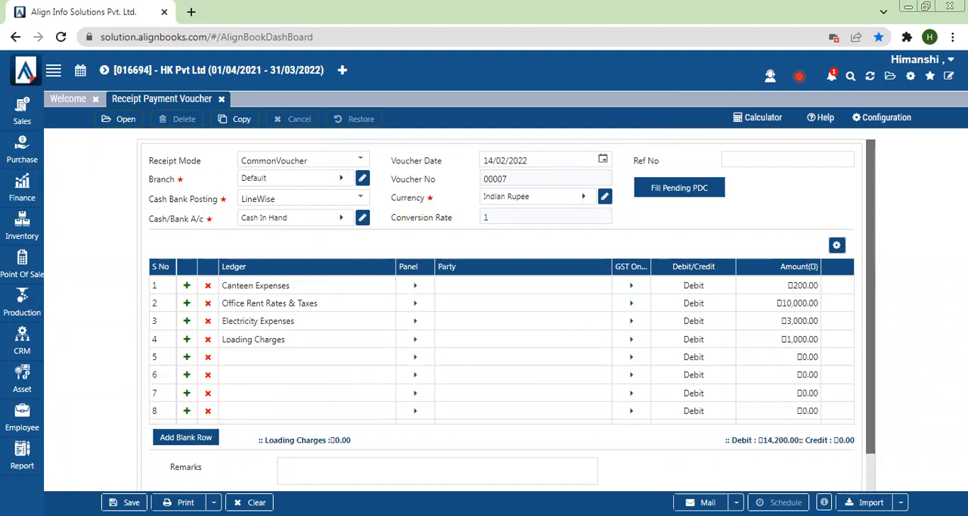
{"action": "left_click", "coordinate": [125, 502]}
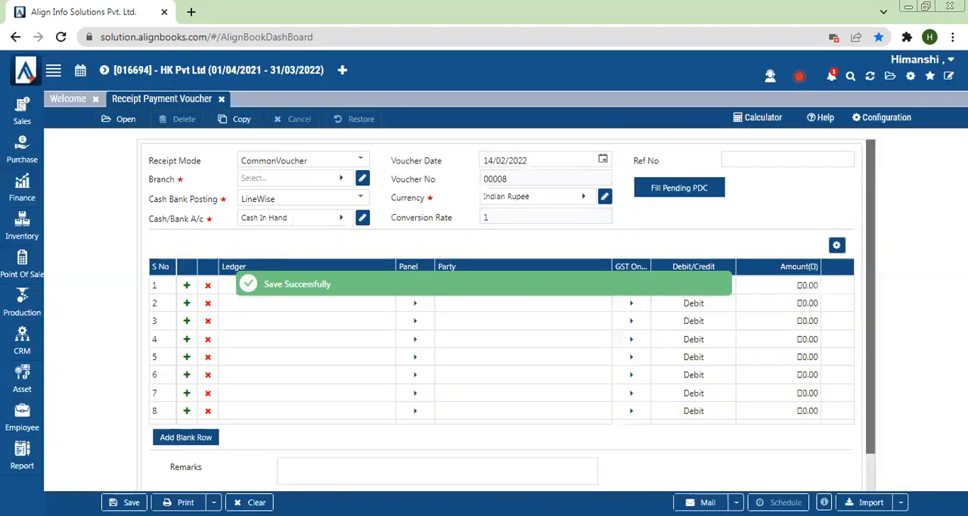
- Open the Trial Balance report and examine the Loading Charges, Canteen, Electricity and Office Rent expense ledgers
{"action": "left_click", "coordinate": [11, 461]}
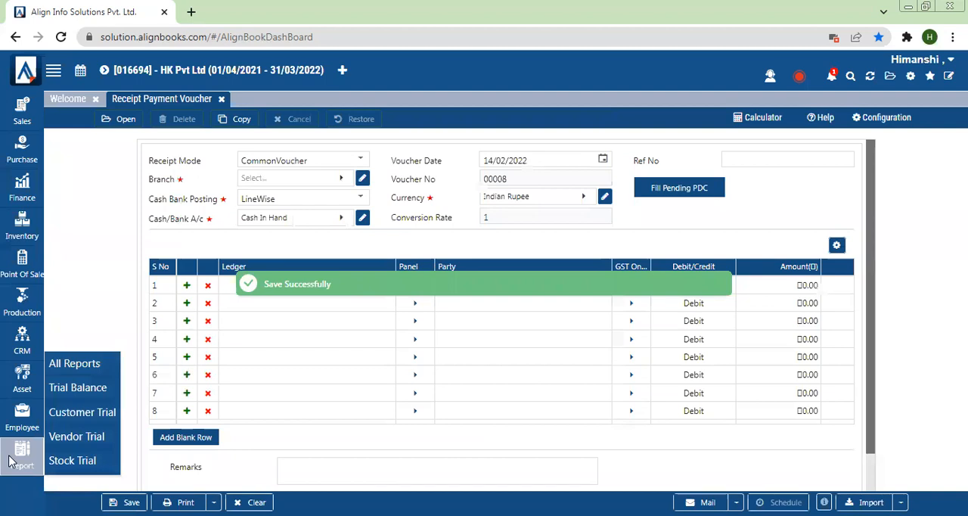
{"action": "left_click", "coordinate": [88, 391]}
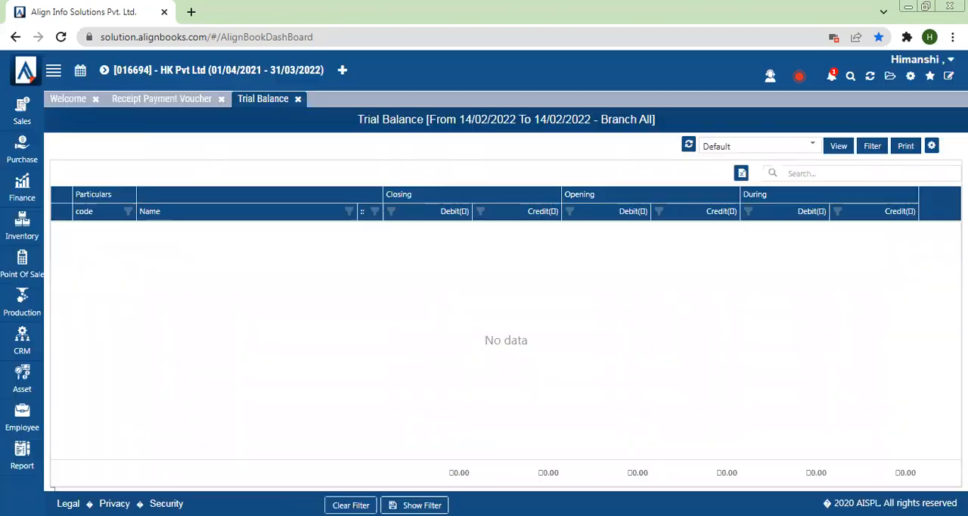
{"action": "scroll", "coordinate": [506, 340], "scroll_direction": "down", "scroll_amount": 3}
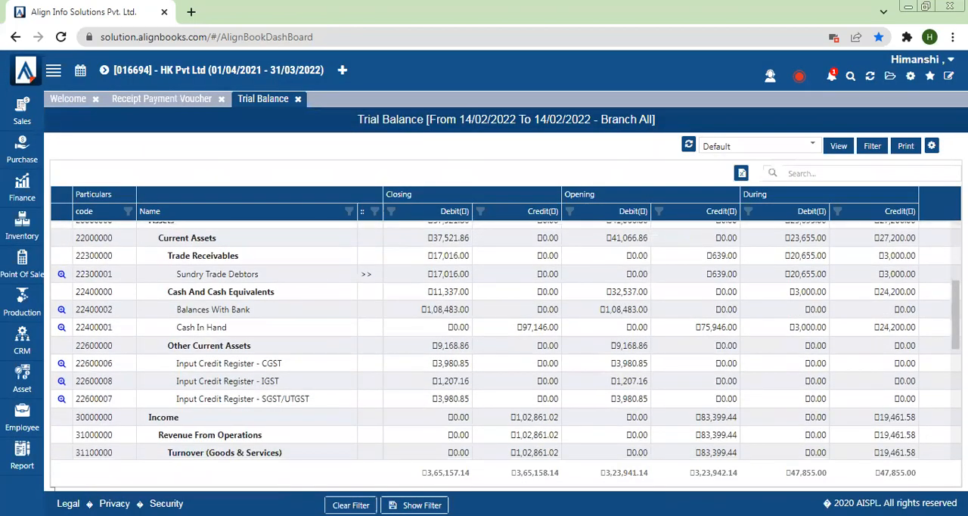
{"action": "scroll", "coordinate": [506, 340], "scroll_direction": "down", "scroll_amount": 2}
{"action": "scroll", "coordinate": [506, 340], "scroll_direction": "down", "scroll_amount": 5}
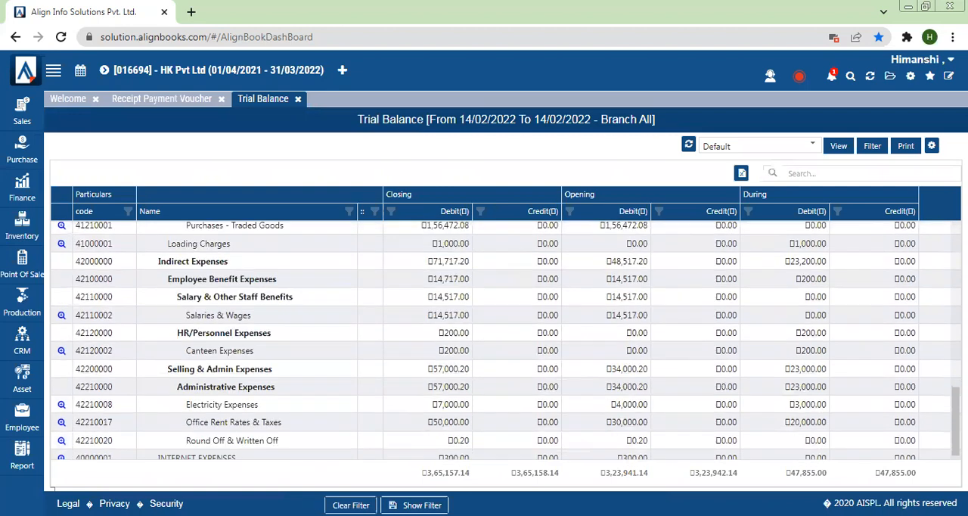
{"action": "left_click_drag", "start_coordinate": [956, 422], "coordinate": [956, 424]}
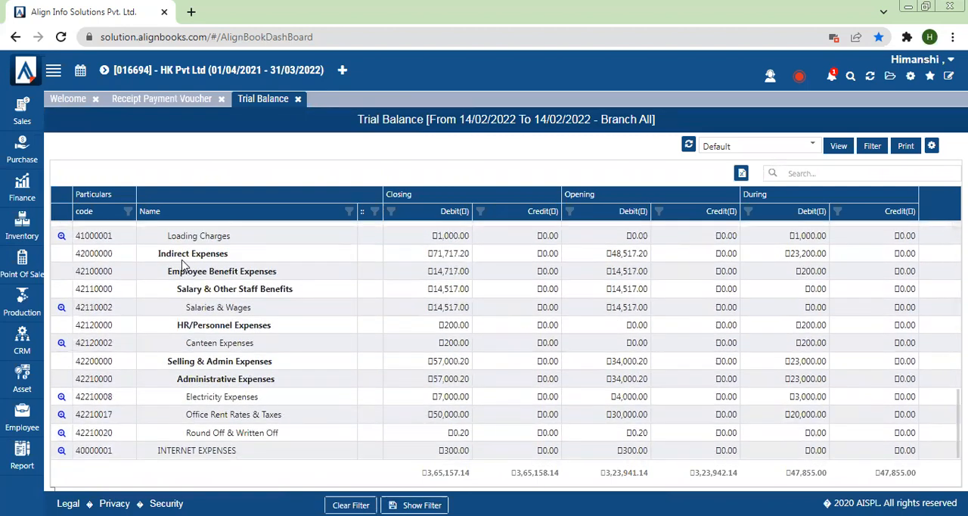
{"action": "left_click_drag", "start_coordinate": [166, 236], "coordinate": [234, 248]}
{"action": "left_click_drag", "start_coordinate": [170, 414], "coordinate": [276, 427]}
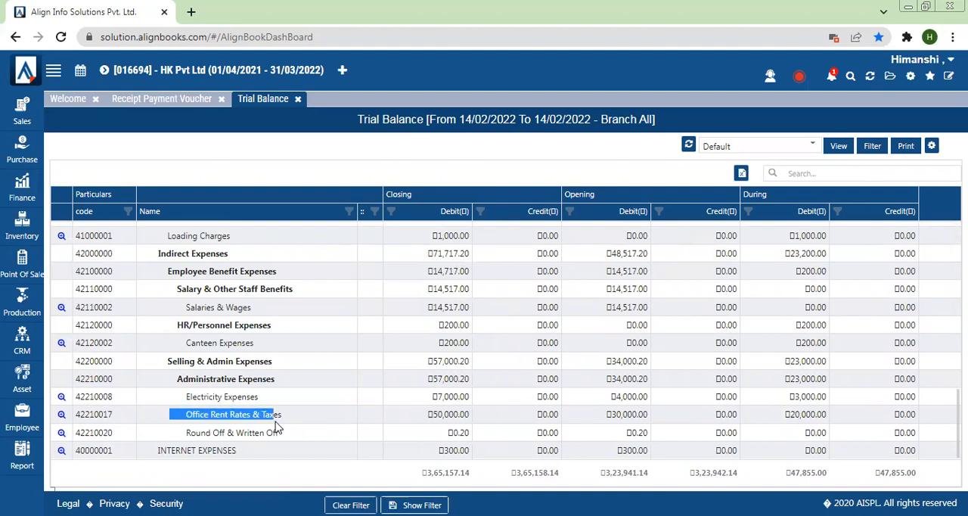
- Refresh the workspace and agree to close all open pages
{"action": "left_click", "coordinate": [870, 79]}
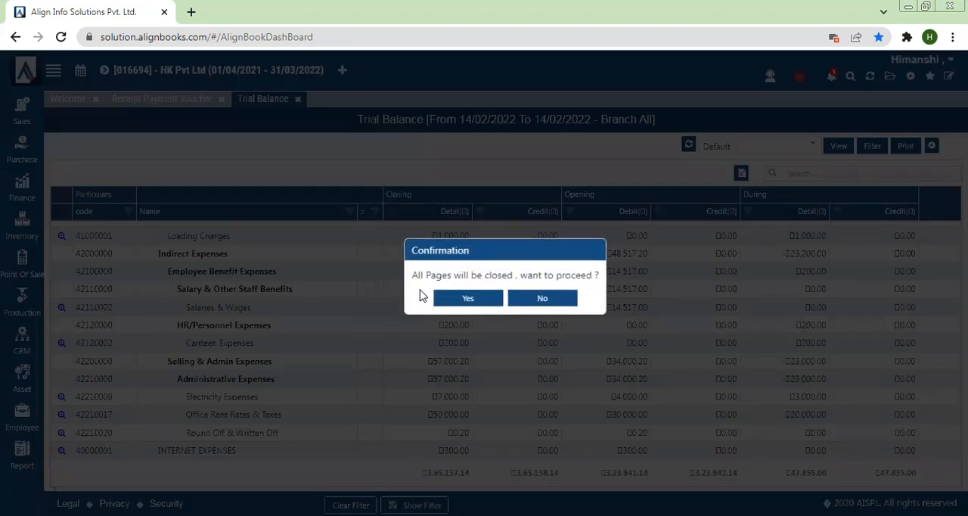
{"action": "left_click", "coordinate": [488, 299]}
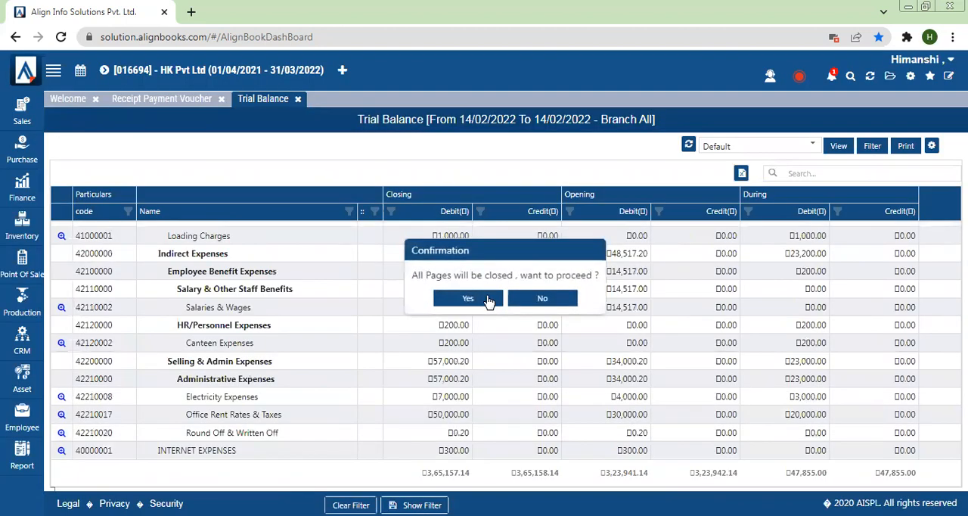
{"action": "left_click", "coordinate": [488, 301]}
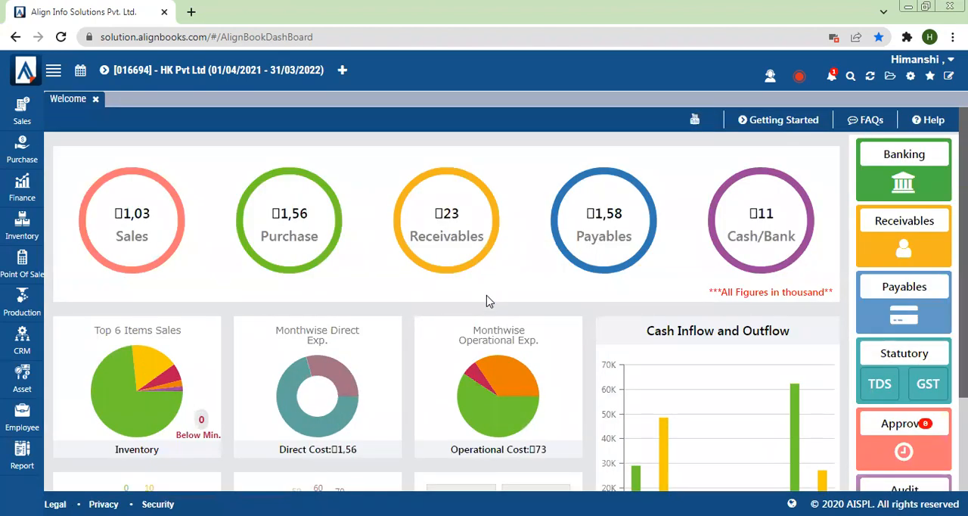
- Create a new Service item in the inventory's Item Master and name it "Transportation Charges"
{"action": "left_click", "coordinate": [15, 238]}
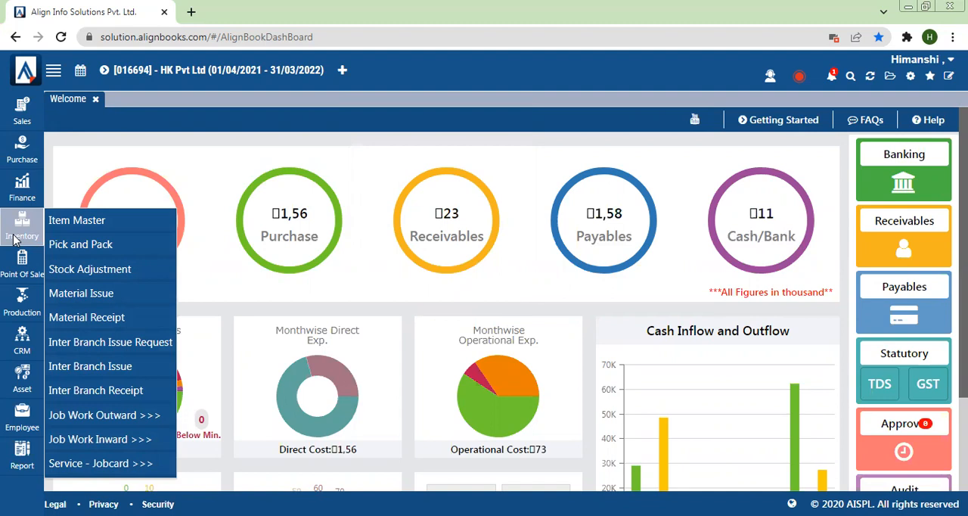
{"action": "left_click", "coordinate": [72, 220]}
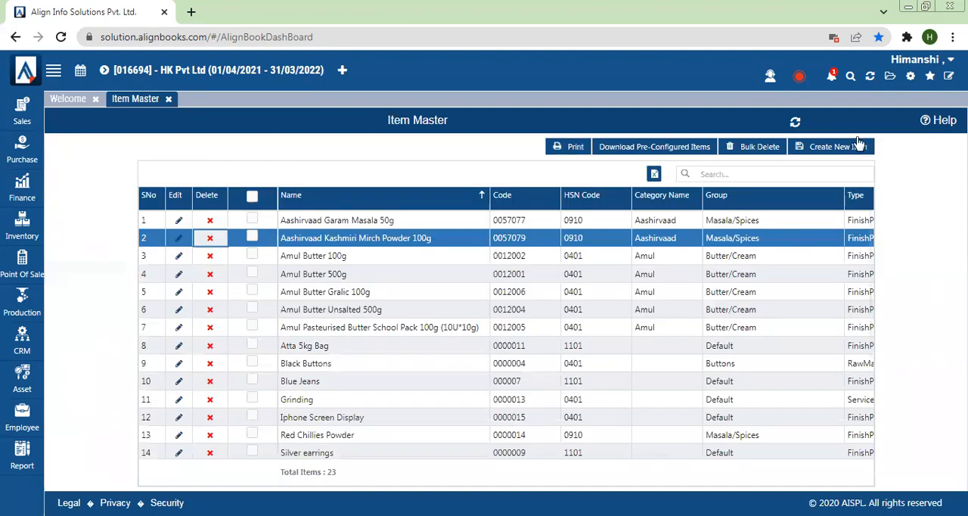
{"action": "left_click", "coordinate": [850, 148]}
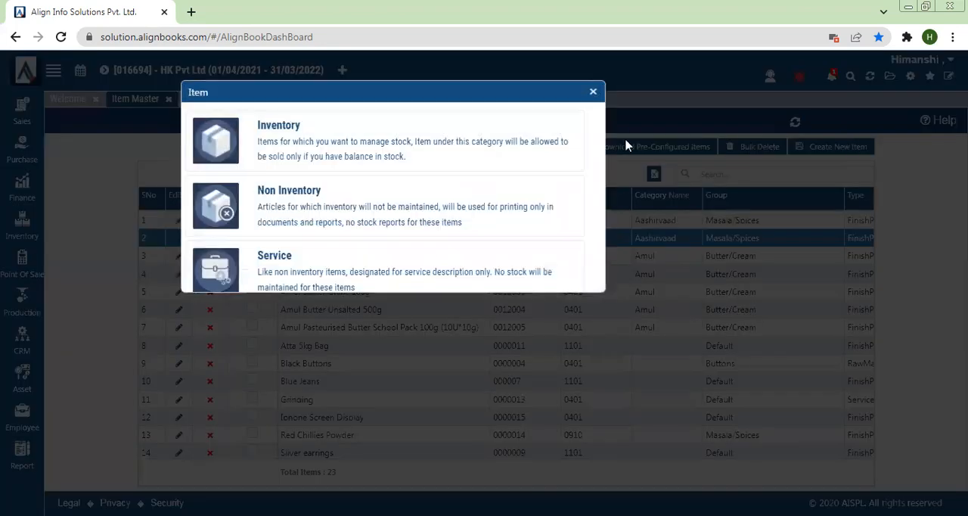
{"action": "left_click", "coordinate": [328, 252]}
{"action": "left_click", "coordinate": [371, 134]}
{"action": "type", "text": "Transportation Charges"}
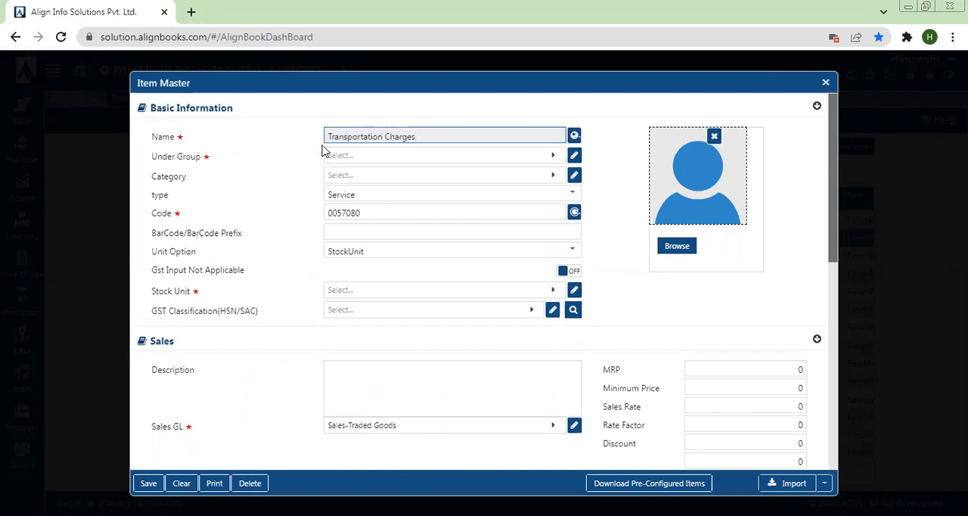
- Place the Transportation Charges item under the Default group and set its stock unit to OTH
{"action": "left_click", "coordinate": [429, 162]}
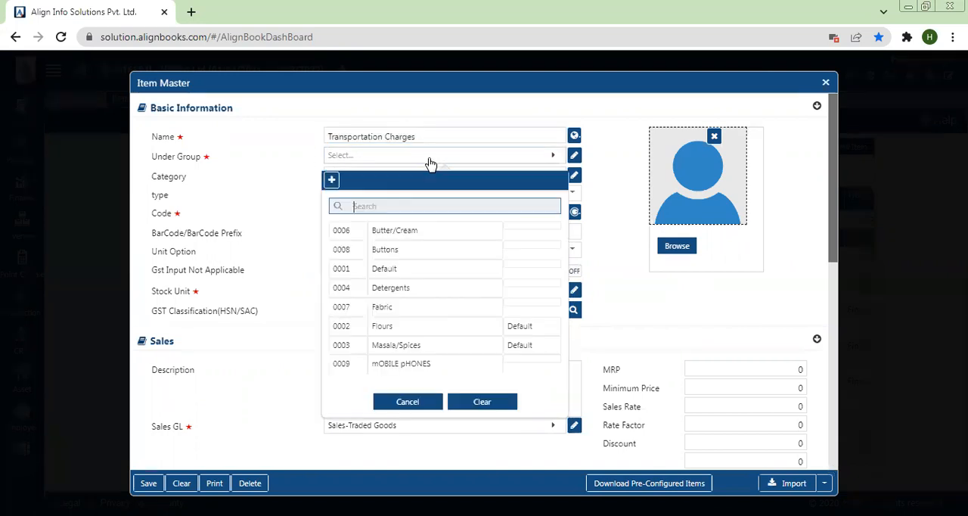
{"action": "left_click", "coordinate": [394, 270]}
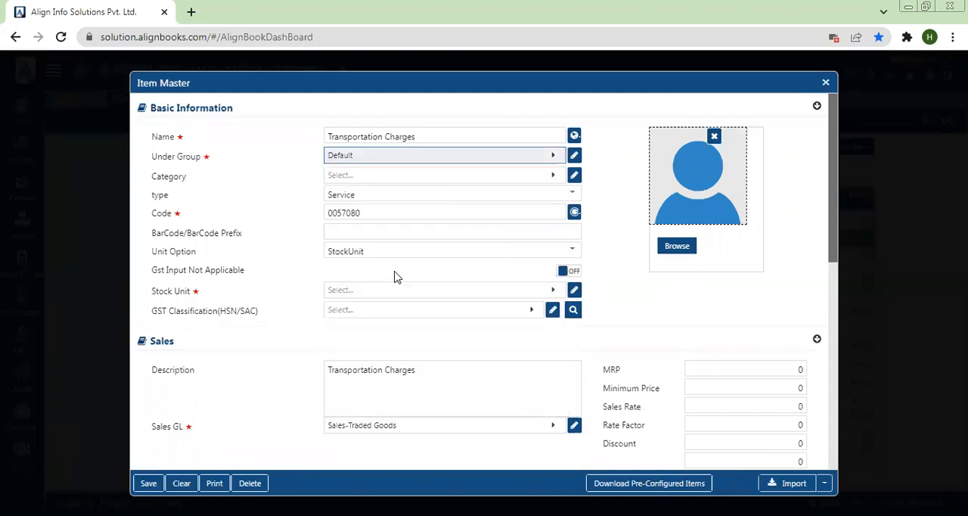
{"action": "left_click", "coordinate": [348, 293]}
{"action": "type", "text": "o"}
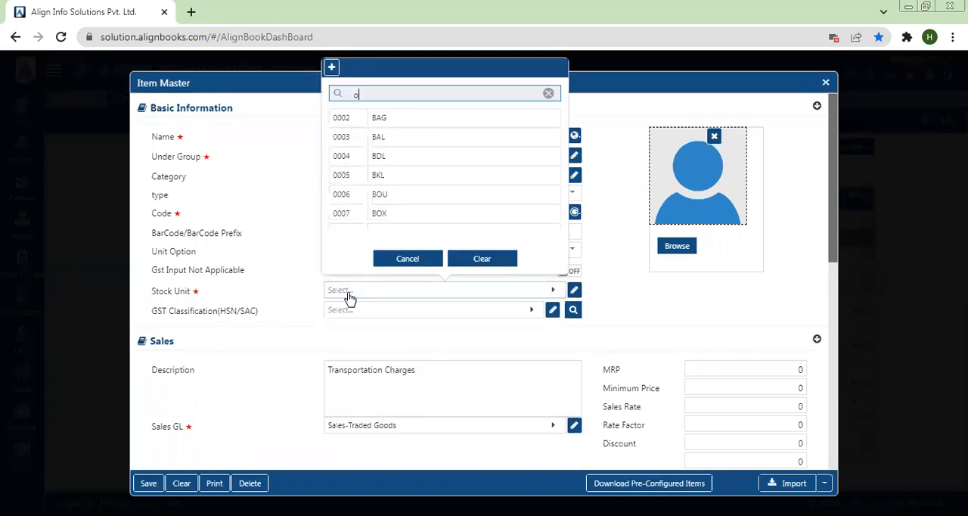
{"action": "type", "text": "th"}
{"action": "left_click", "coordinate": [366, 118]}
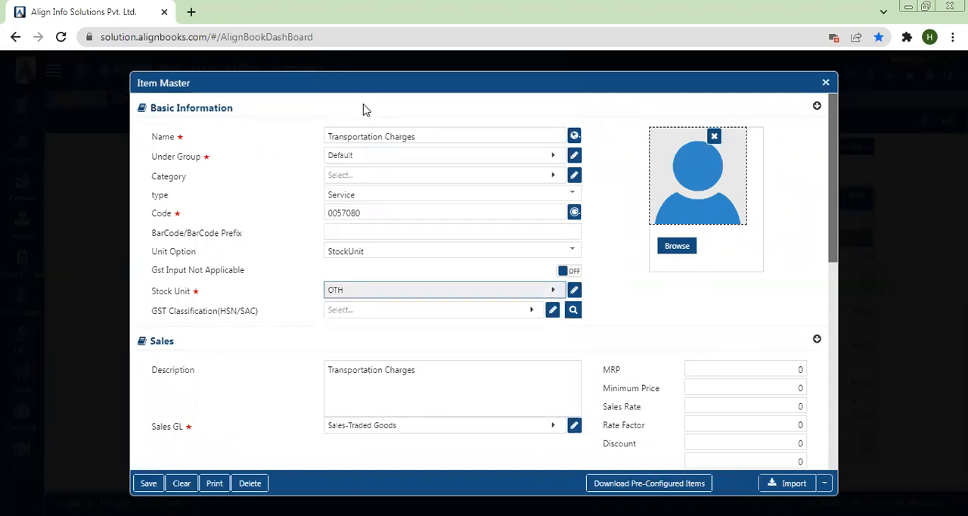
- Create and save a GST classification with HSN/SAC code 8704 and tax code TAX@18%, and assign it to the item
{"action": "left_click", "coordinate": [367, 316]}
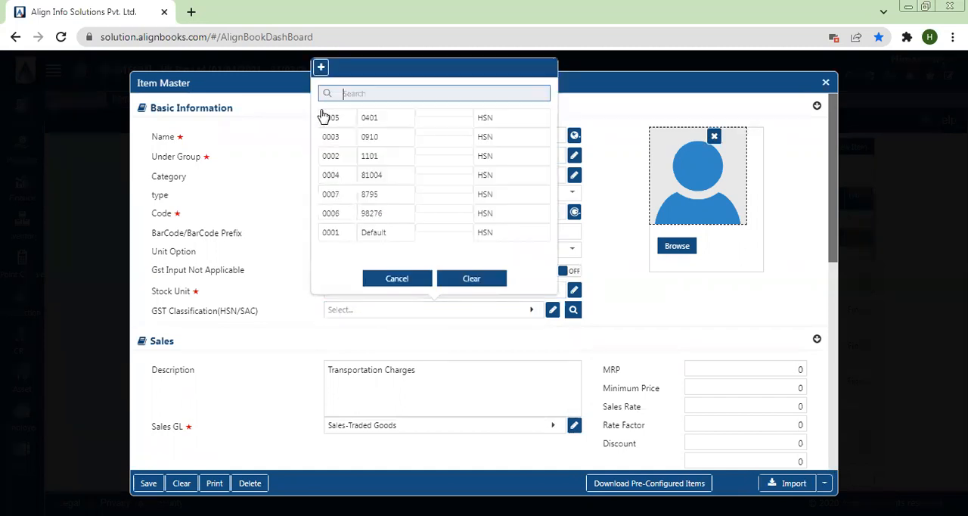
{"action": "left_click", "coordinate": [322, 69]}
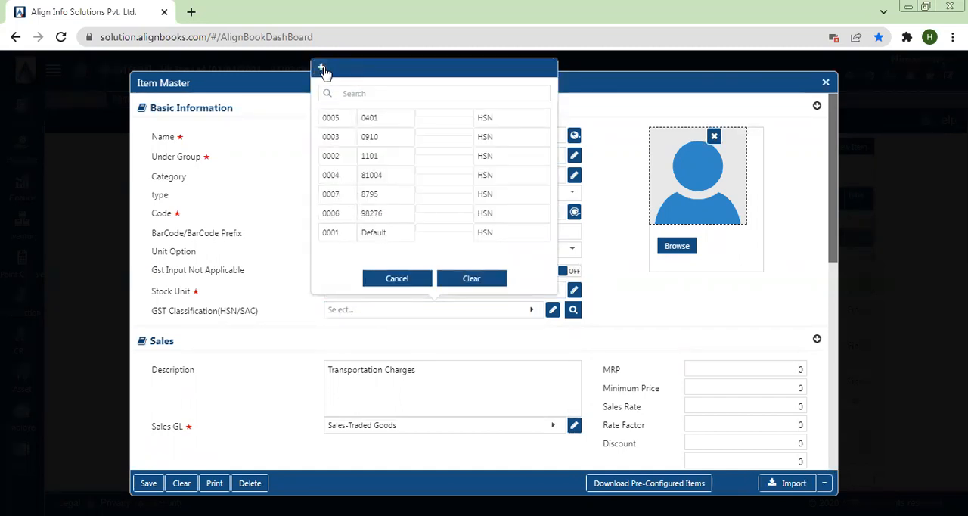
{"action": "left_click", "coordinate": [502, 168]}
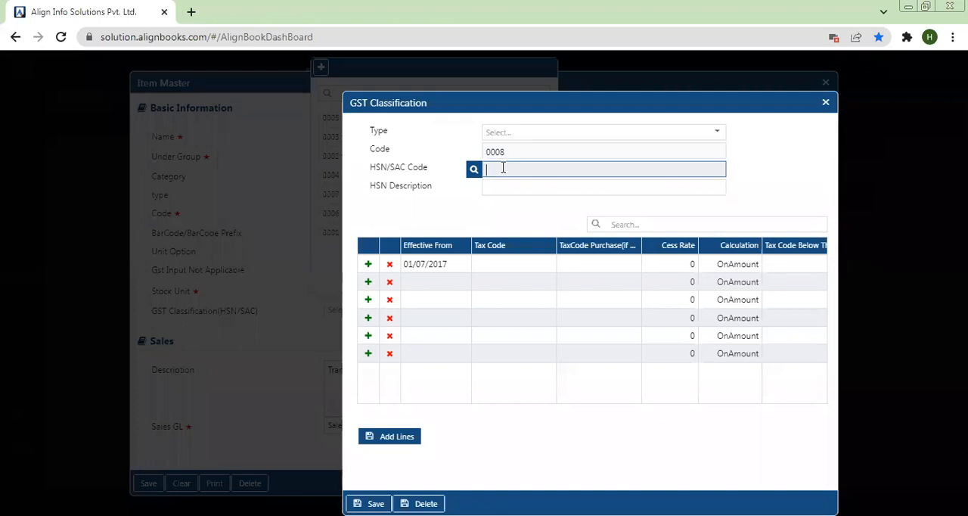
{"action": "type", "text": "8704"}
{"action": "left_click", "coordinate": [503, 272]}
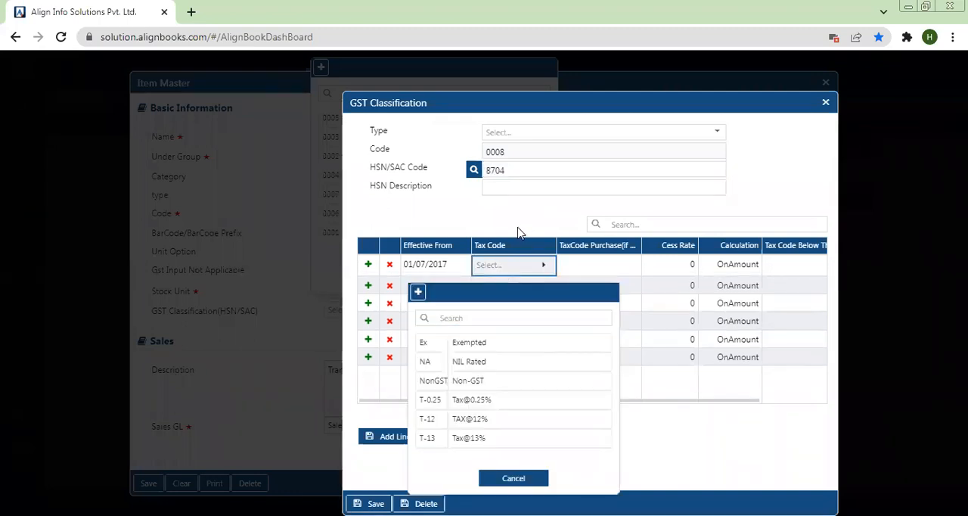
{"action": "left_click", "coordinate": [452, 318]}
{"action": "type", "text": "18"}
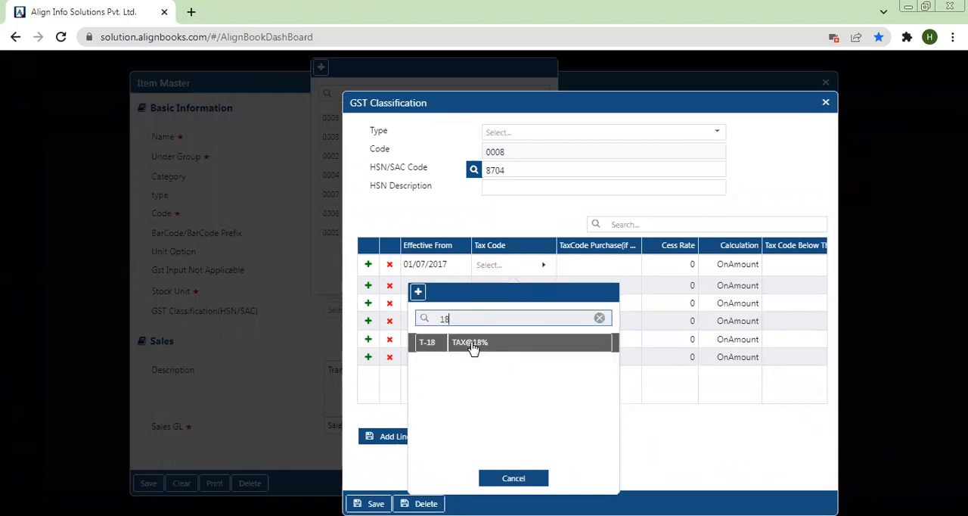
{"action": "left_click", "coordinate": [471, 345]}
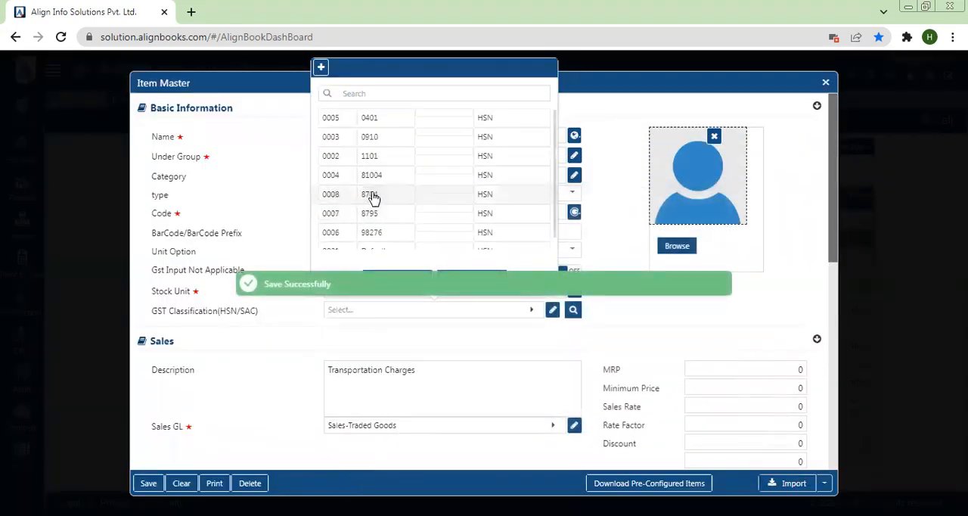
{"action": "left_click", "coordinate": [371, 196]}
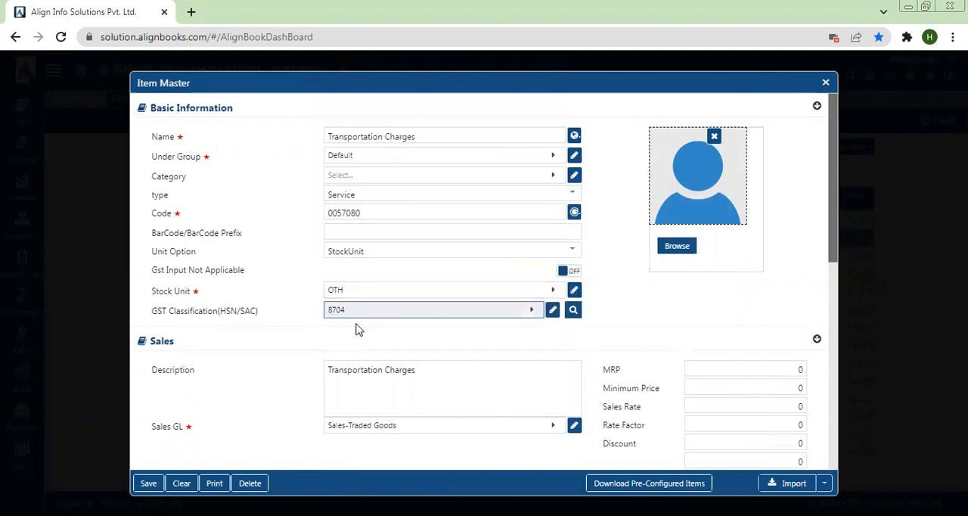
- Start a new ledger account from the item's Sales GL selection and name it "Transportation Charges"
{"action": "left_click_drag", "start_coordinate": [834, 253], "coordinate": [838, 328]}
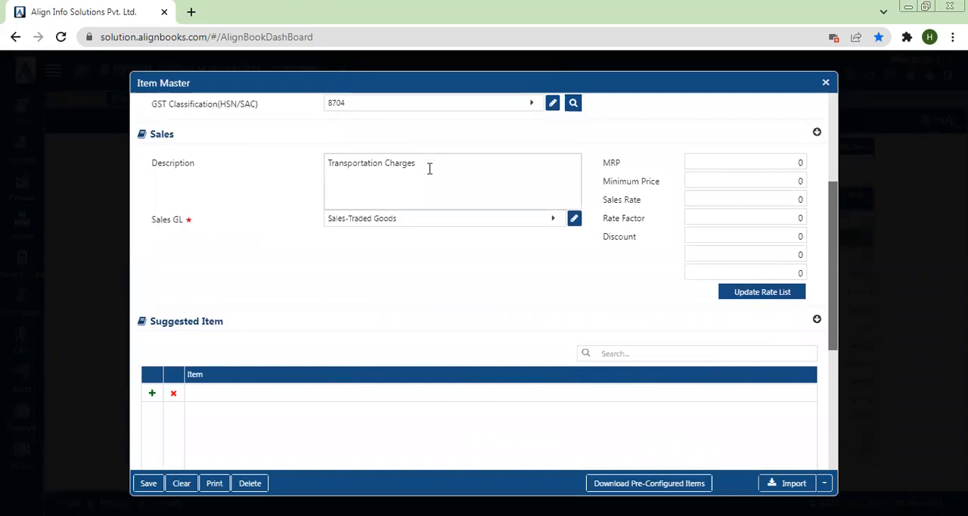
{"action": "left_click_drag", "start_coordinate": [418, 163], "coordinate": [266, 161]}
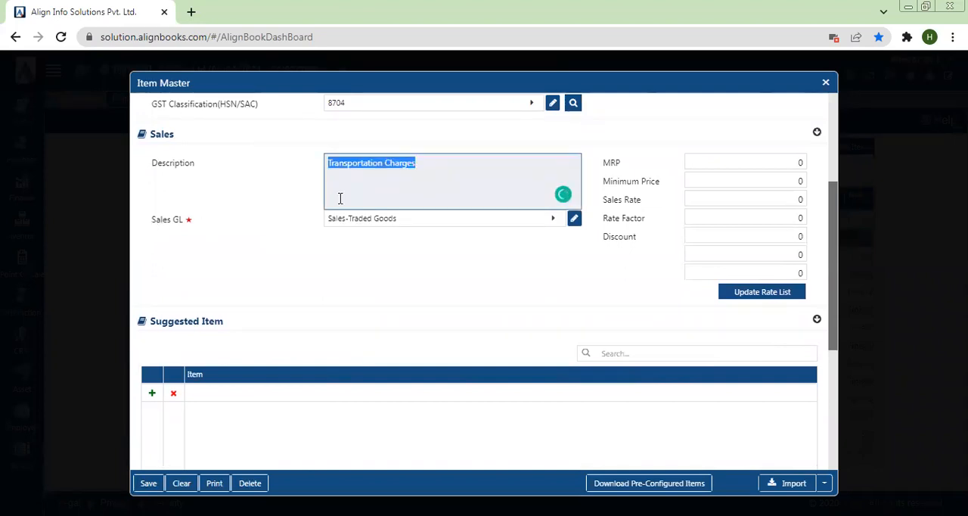
{"action": "left_click", "coordinate": [381, 223]}
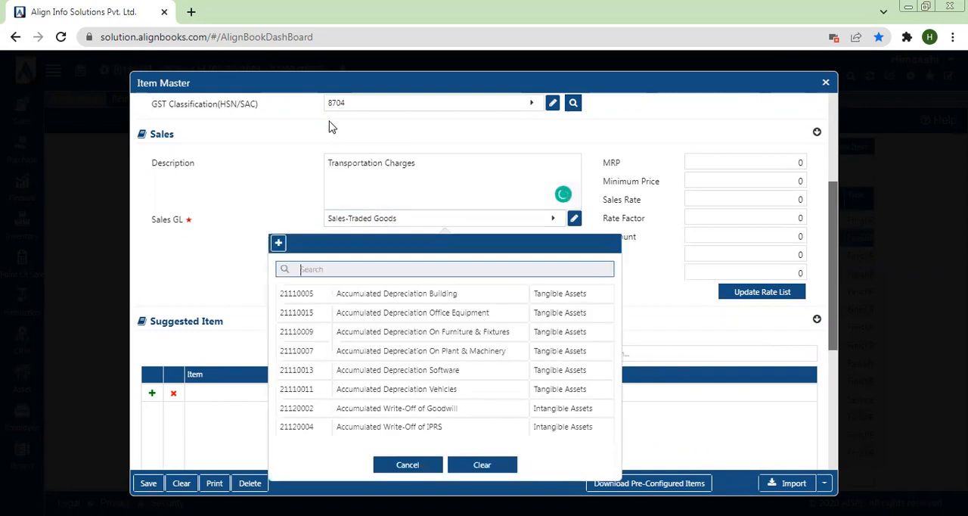
{"action": "left_click", "coordinate": [277, 244]}
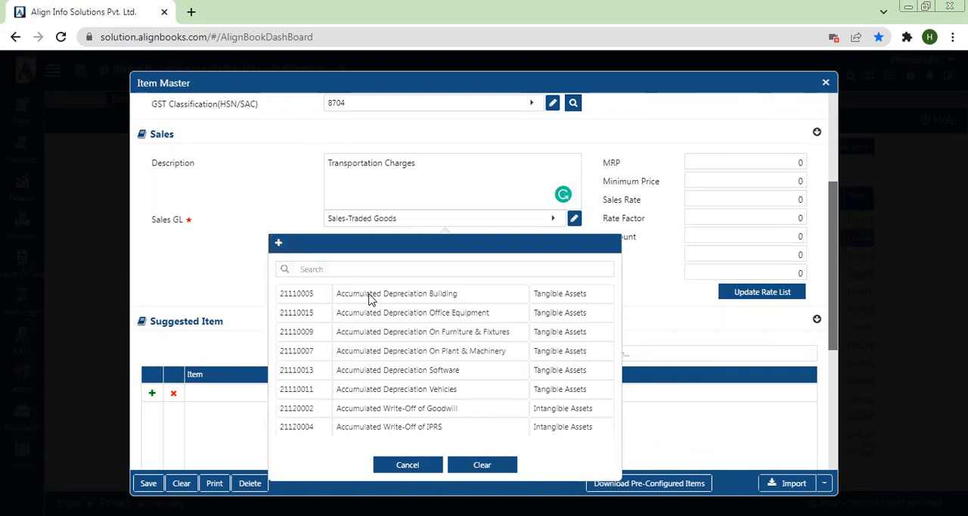
{"action": "left_click", "coordinate": [501, 153]}
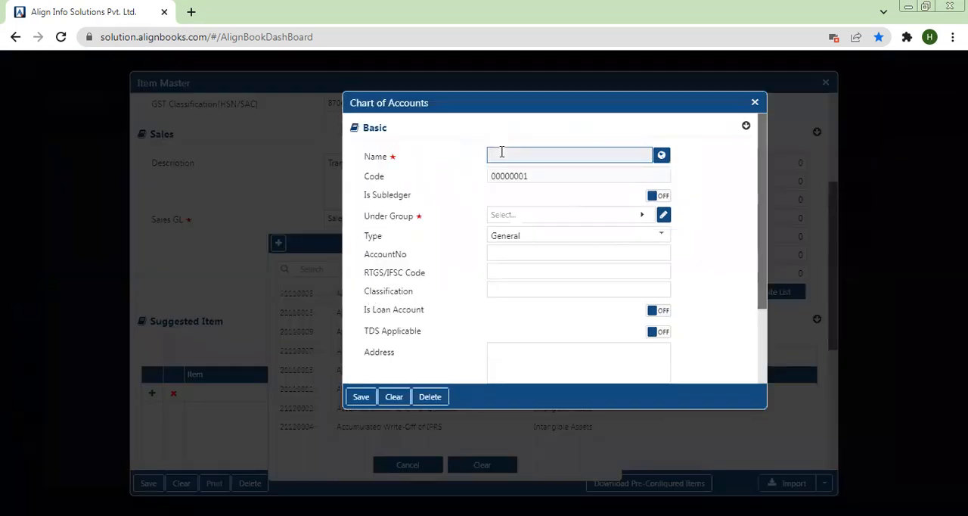
{"action": "type", "text": "Transportation"}
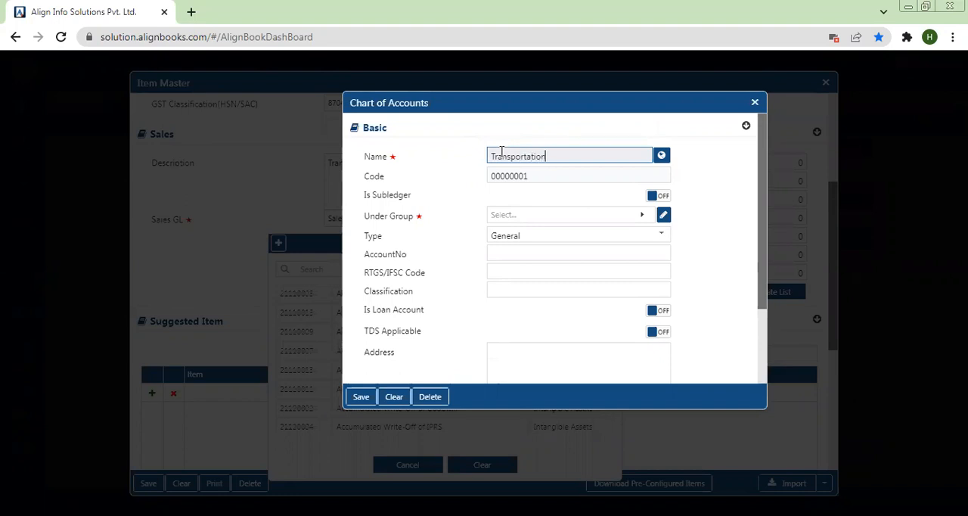
{"action": "type", "text": "Charges"}
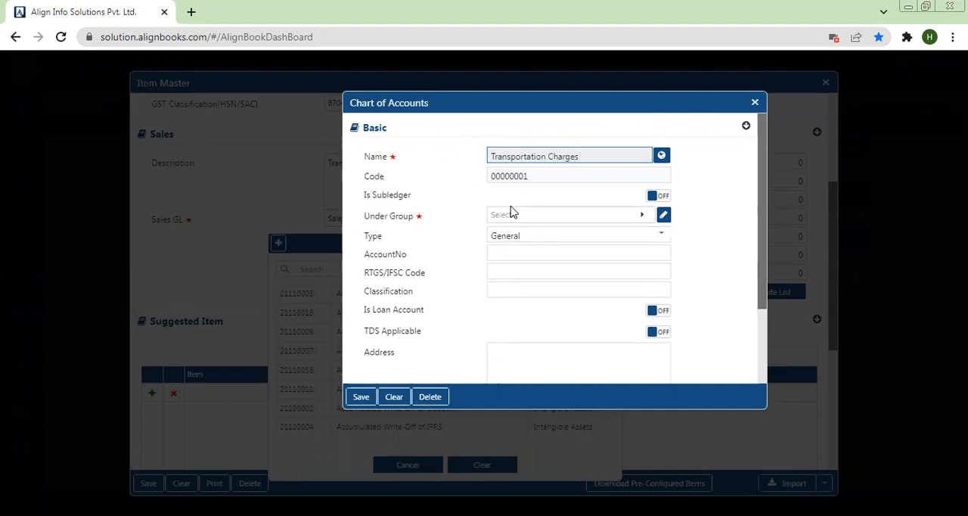
- Place the Transportation Charges account under the Indirect Expenses group and save it as the item's Sales GL
{"action": "left_click", "coordinate": [512, 220]}
{"action": "type", "text": "In"}
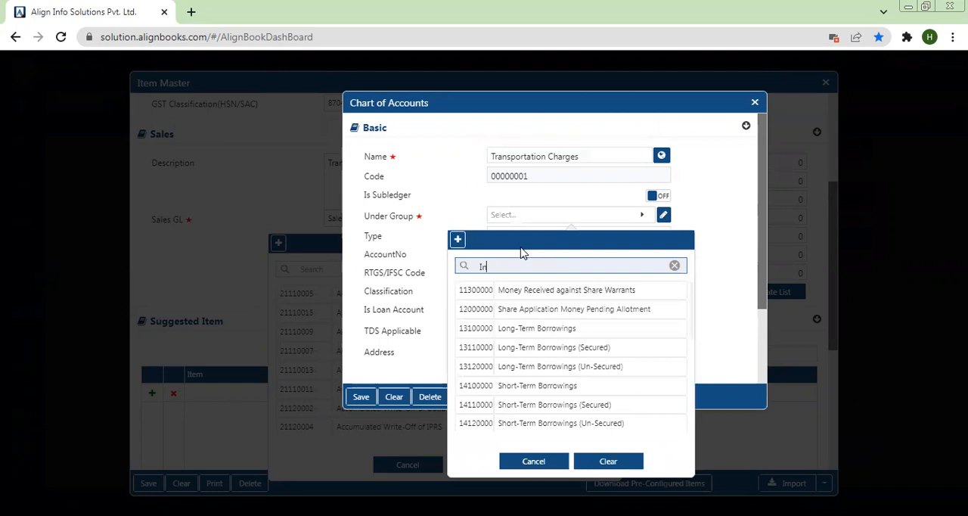
{"action": "type", "text": "direct"}
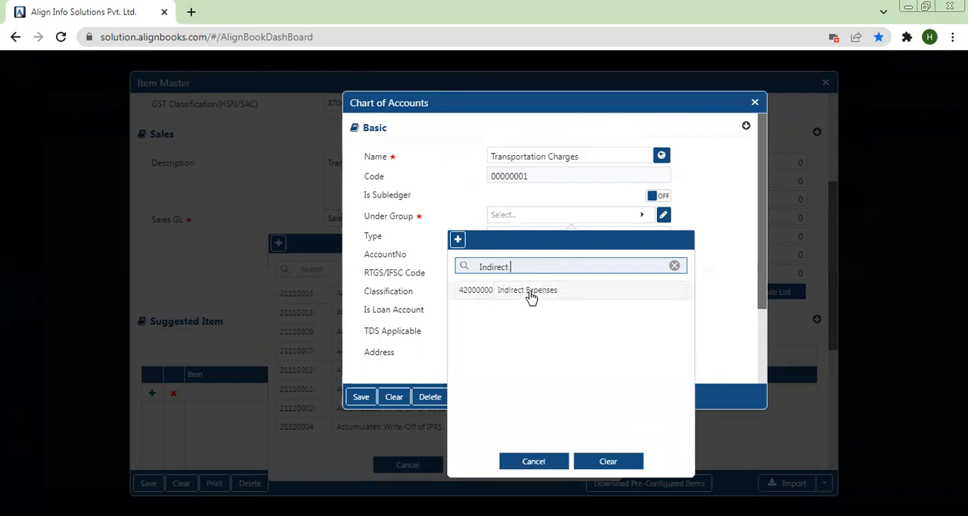
{"action": "left_click", "coordinate": [530, 292]}
{"action": "left_click", "coordinate": [359, 397]}
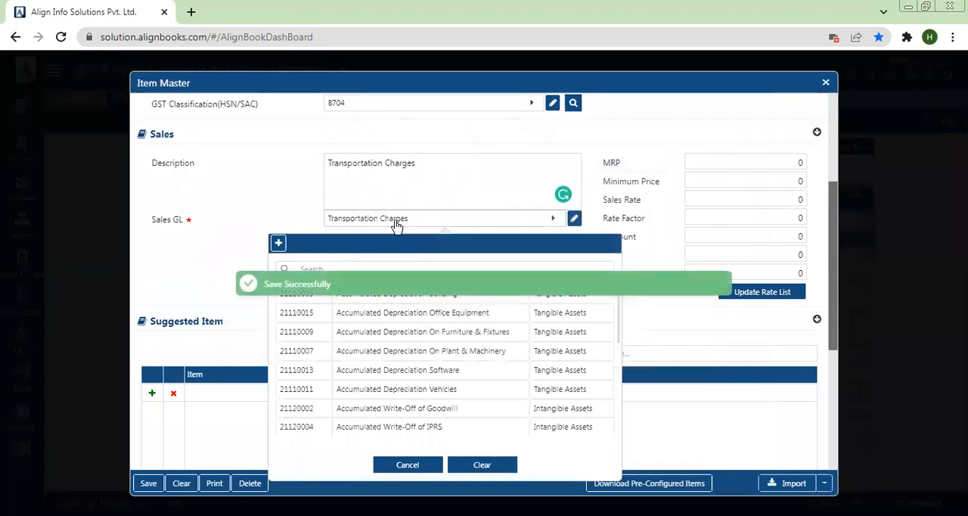
{"action": "left_click", "coordinate": [249, 212]}
- Set the item's Purchase GL to the Transportation Charges account under Indirect Expenses, then save the item and close its form
{"action": "left_click_drag", "start_coordinate": [834, 347], "coordinate": [834, 420]}
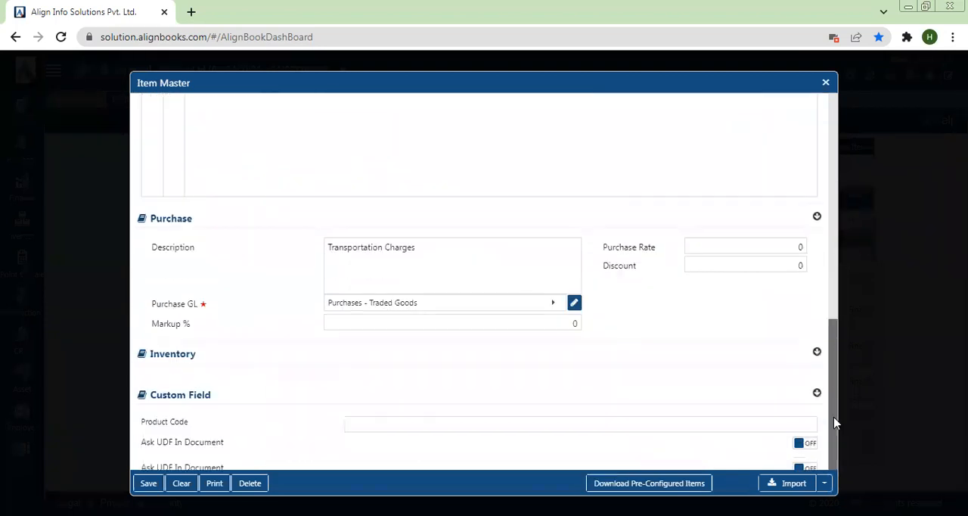
{"action": "left_click", "coordinate": [432, 306]}
{"action": "type", "text": "tran"}
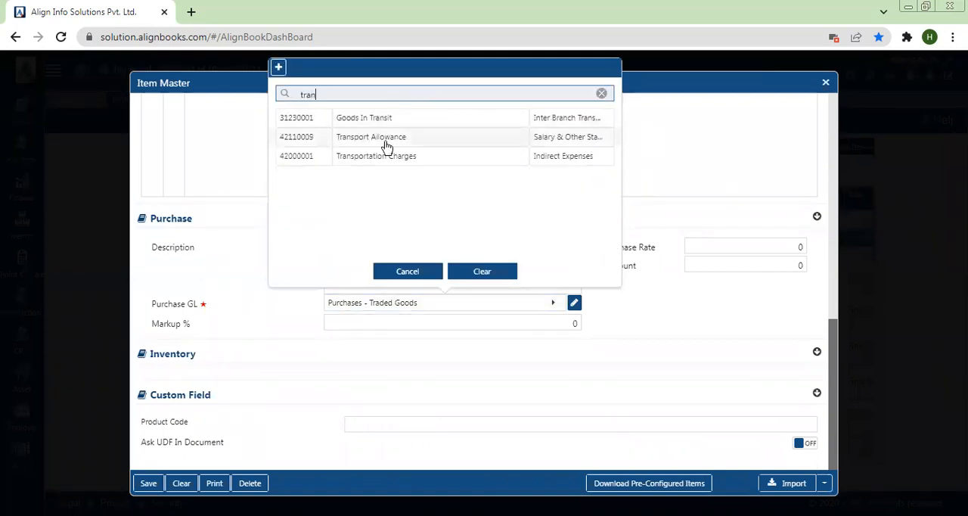
{"action": "left_click", "coordinate": [384, 156]}
{"action": "left_click", "coordinate": [149, 482]}
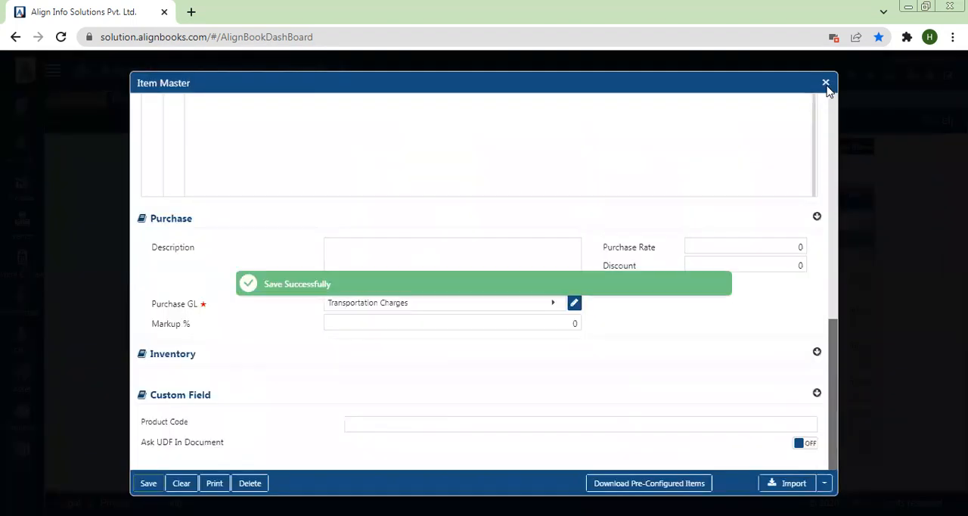
{"action": "left_click", "coordinate": [825, 85]}
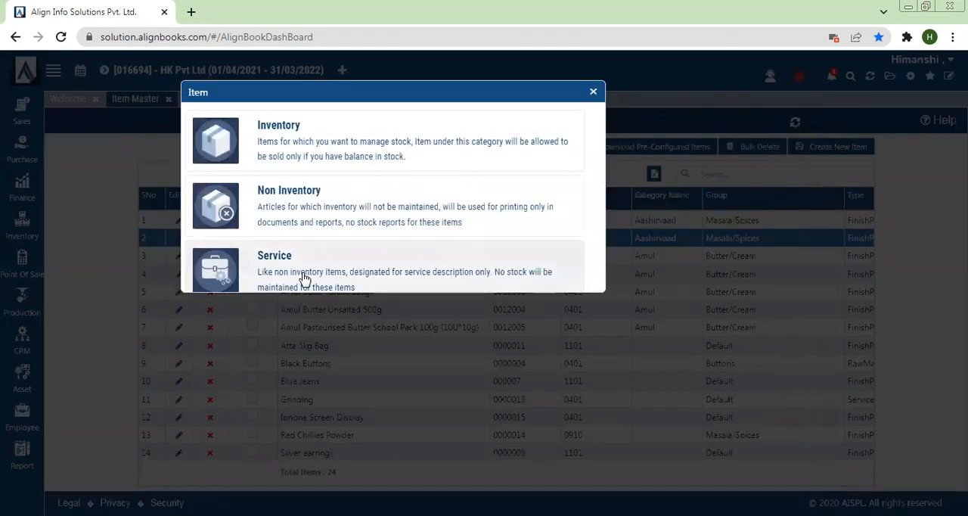
- Start a new Service item named "Commission" under the Default group with stock unit OTH
{"action": "left_click", "coordinate": [303, 278]}
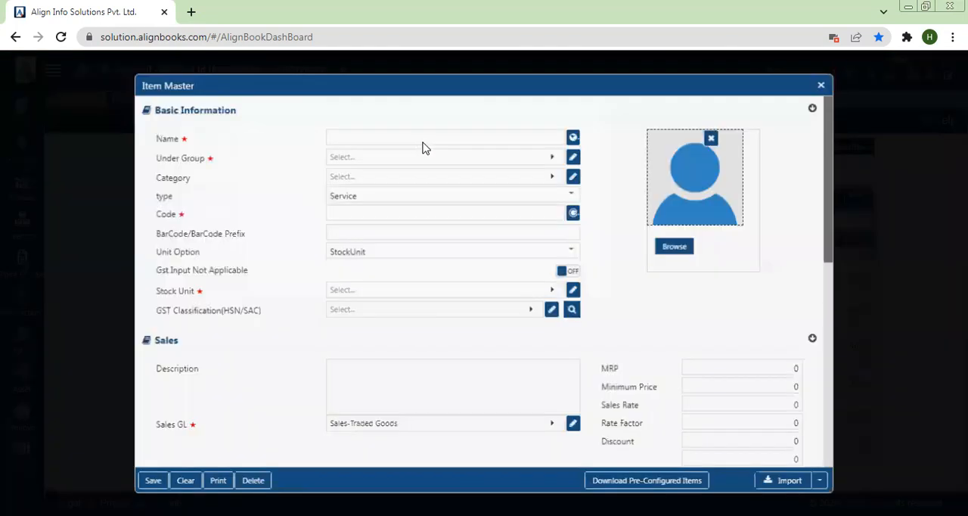
{"action": "type", "text": "Commission"}
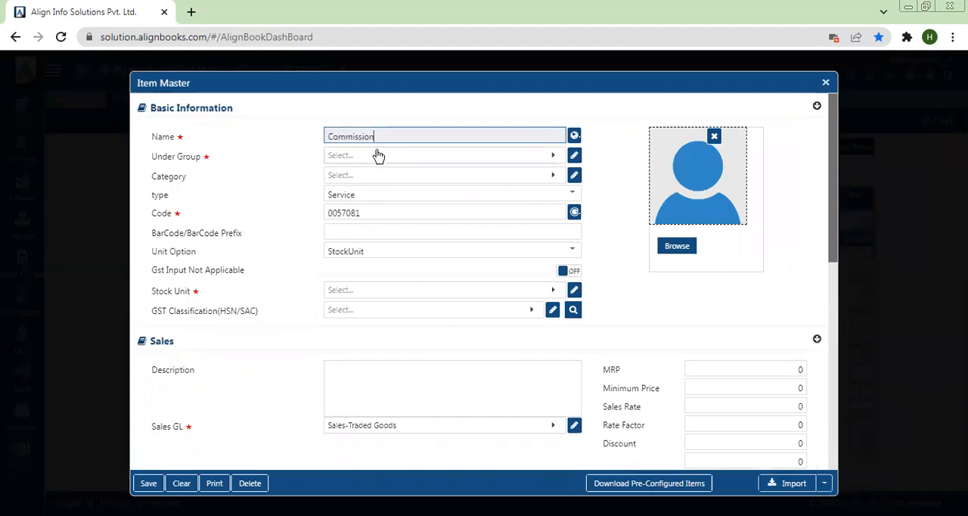
{"action": "left_click", "coordinate": [378, 155]}
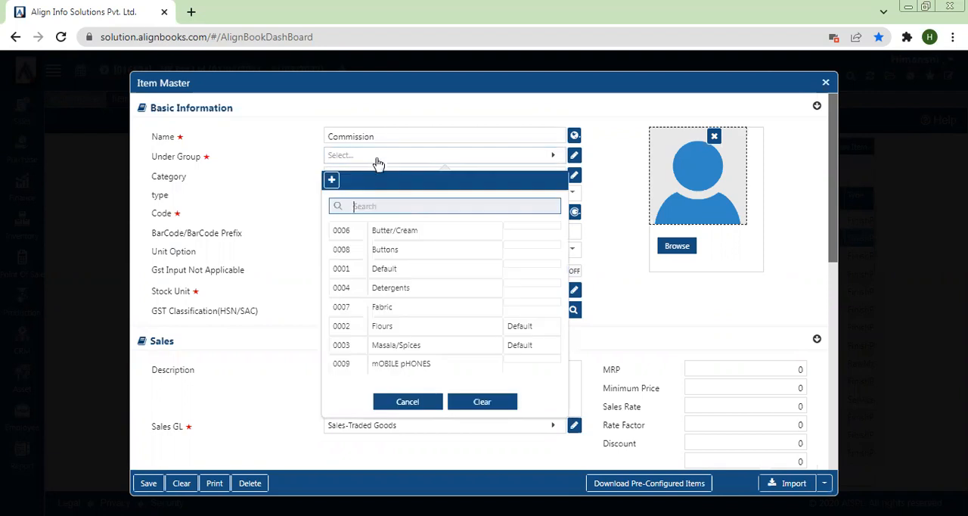
{"action": "left_click", "coordinate": [359, 269]}
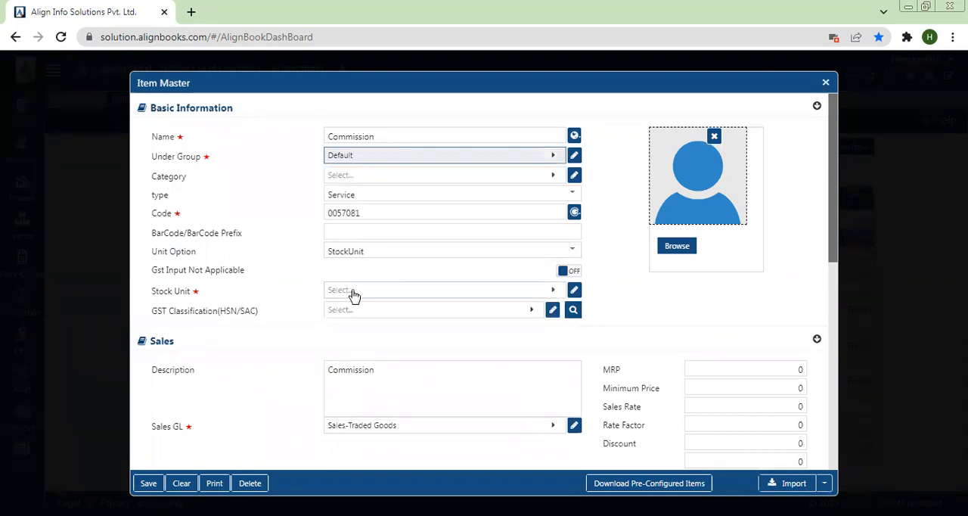
{"action": "left_click", "coordinate": [353, 291]}
{"action": "type", "text": "oth"}
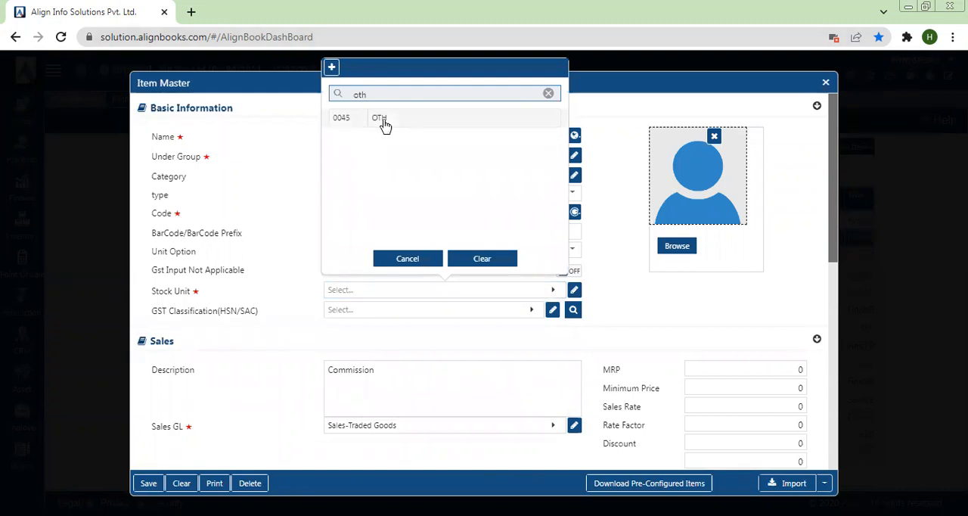
{"action": "left_click", "coordinate": [384, 123]}
- Create and save a GST classification with HSN/SAC code 02982, description "Commission" and tax code TAX@18%, and assign it to the item
{"action": "left_click", "coordinate": [340, 310]}
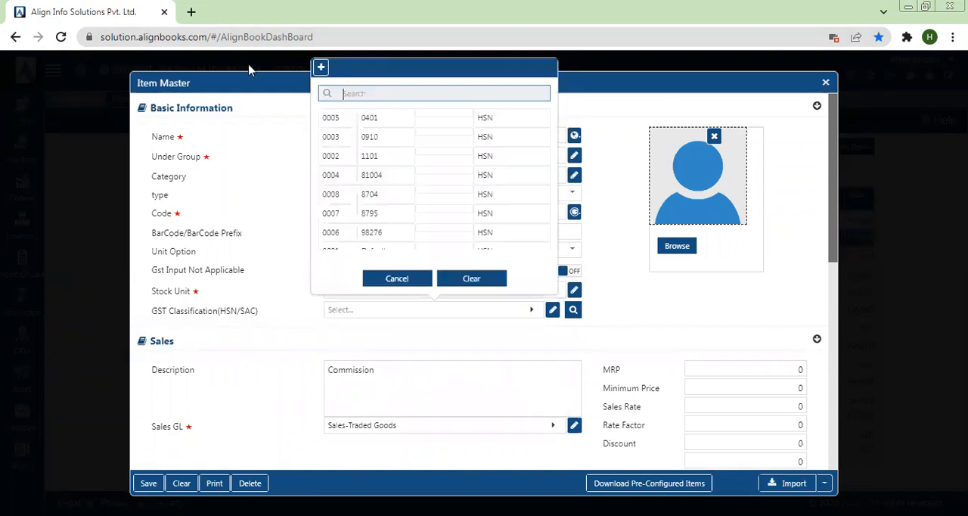
{"action": "left_click", "coordinate": [321, 73]}
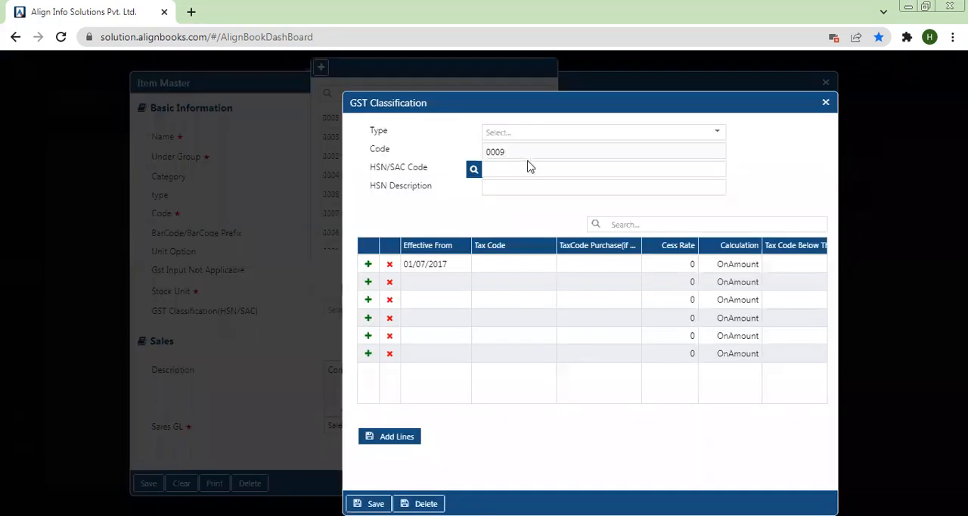
{"action": "left_click", "coordinate": [528, 170]}
{"action": "type", "text": "02982"}
{"action": "left_click", "coordinate": [500, 191]}
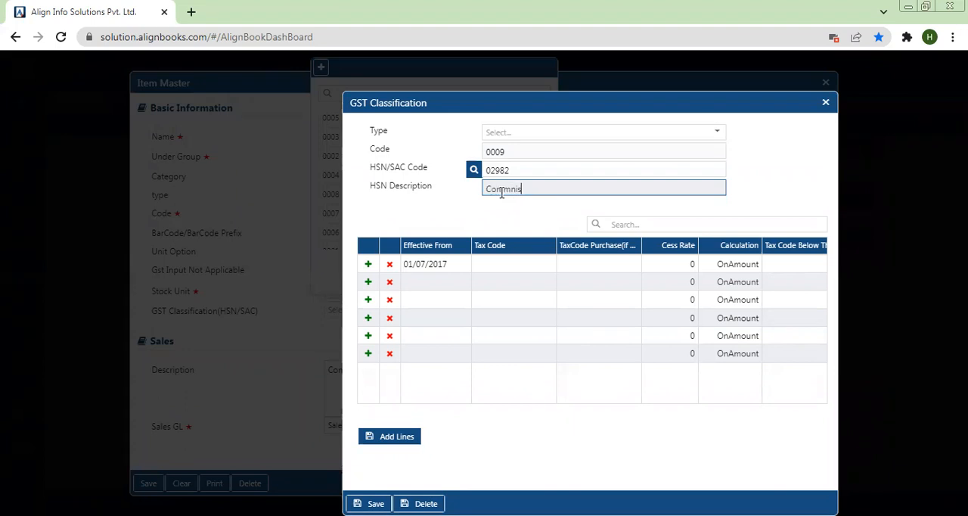
{"action": "type", "text": "Commission"}
{"action": "left_click", "coordinate": [509, 266]}
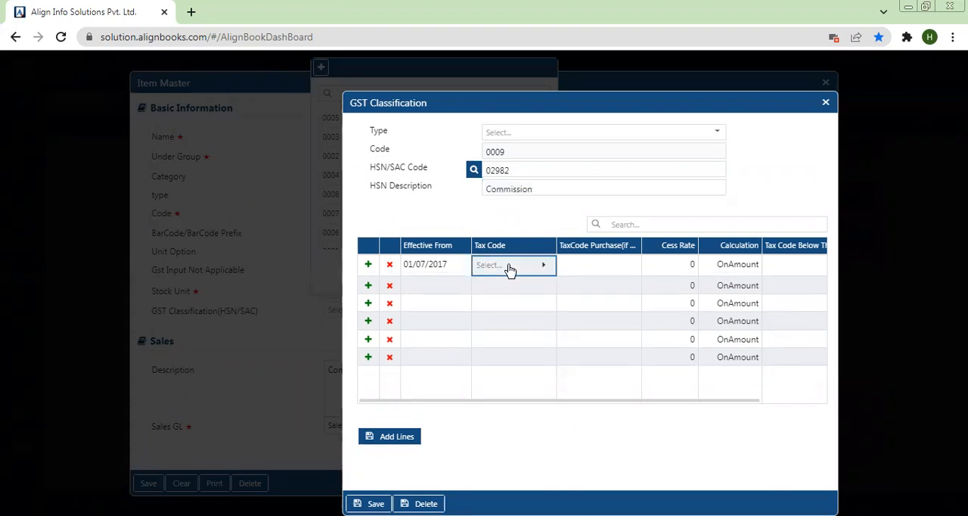
{"action": "left_click", "coordinate": [510, 267]}
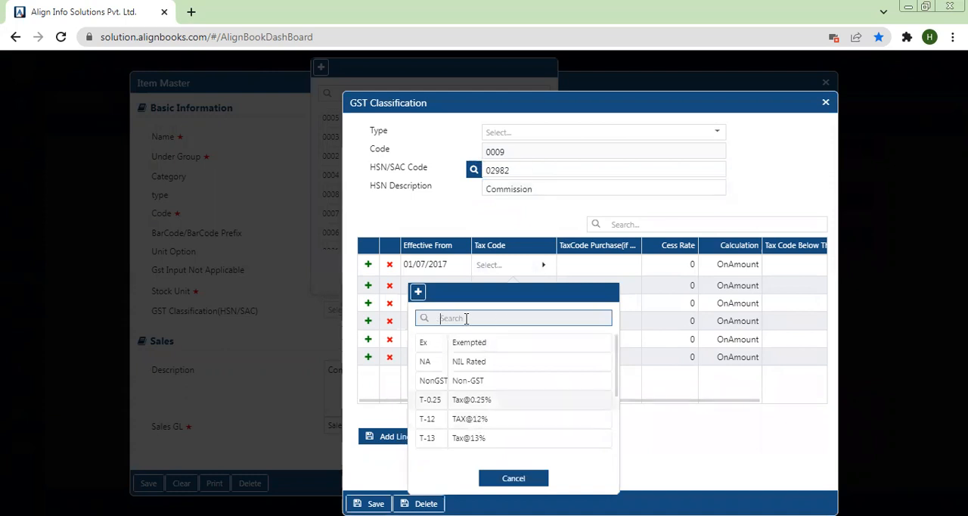
{"action": "type", "text": "18"}
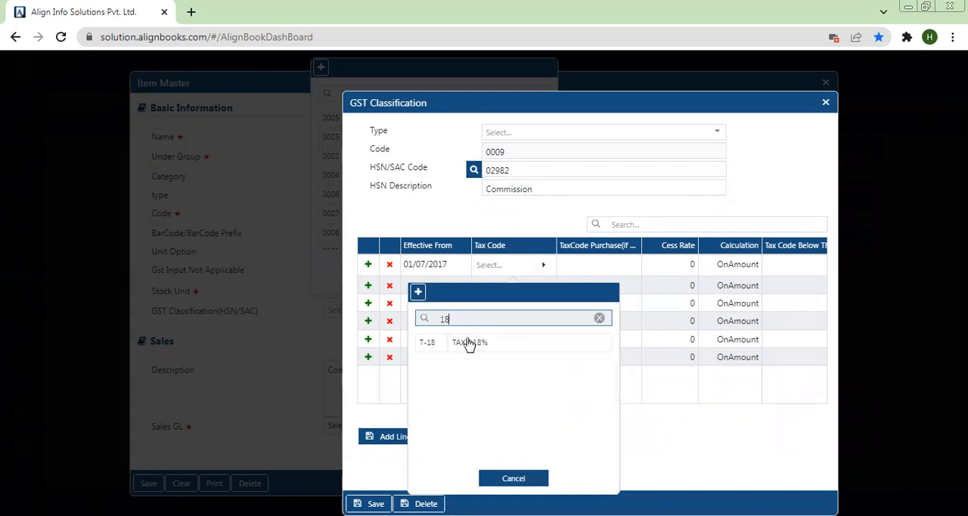
{"action": "left_click", "coordinate": [469, 343]}
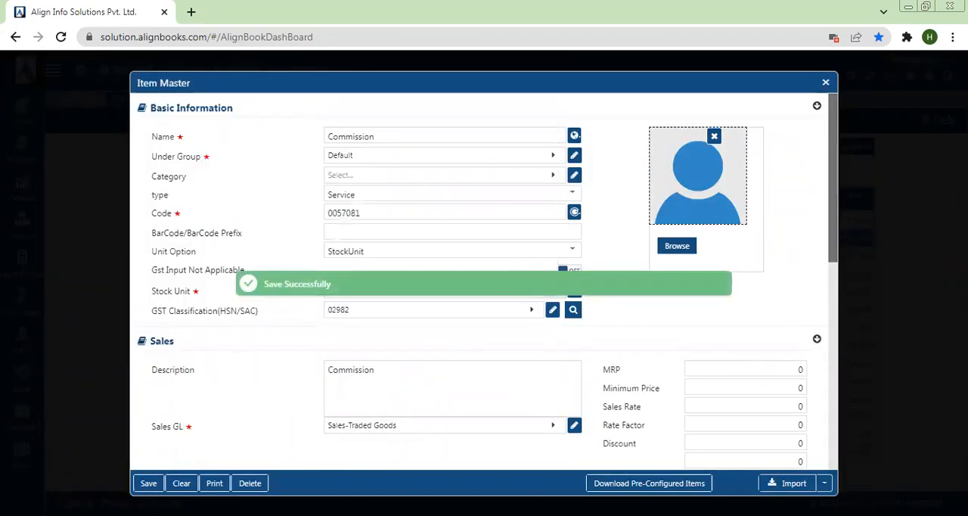
- Set the Commission item's Sales GL to the Incentive & Commission account
{"action": "left_click", "coordinate": [433, 430]}
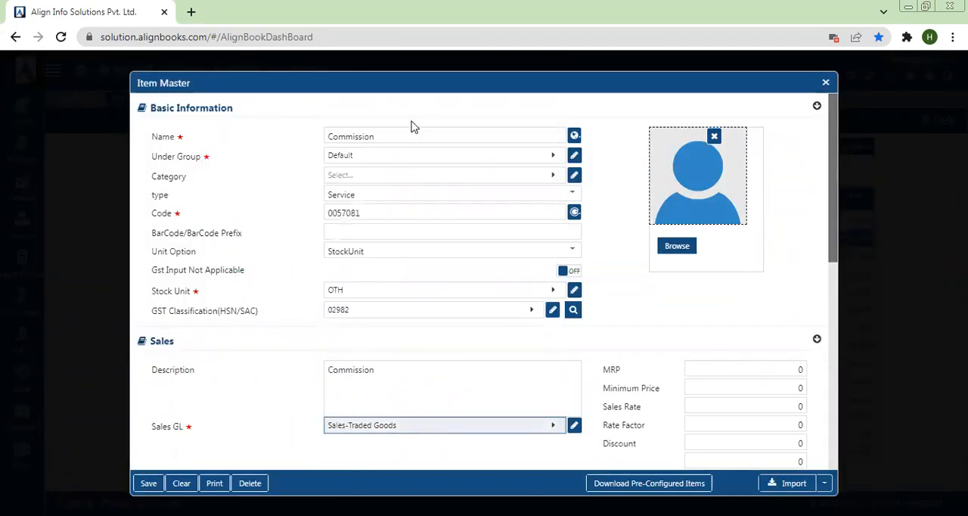
{"action": "type", "text": "incen"}
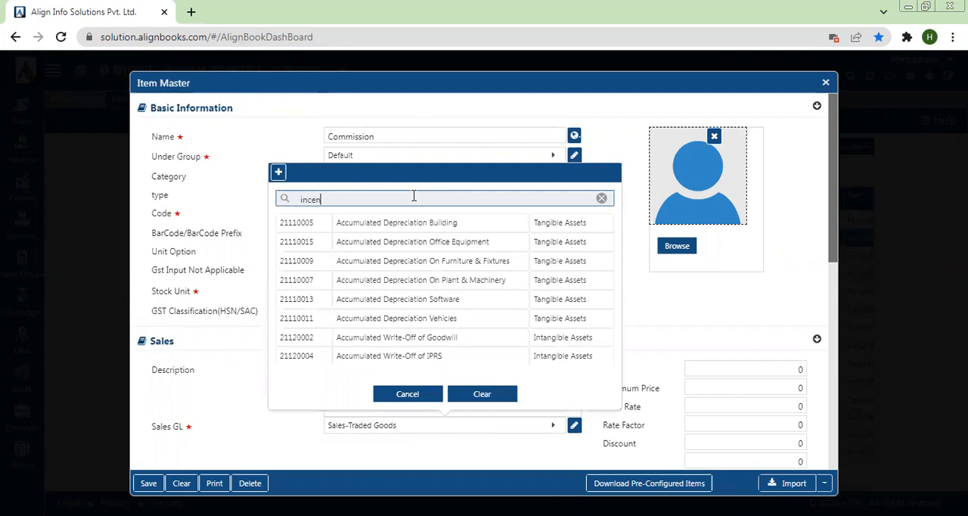
{"action": "left_click", "coordinate": [373, 223]}
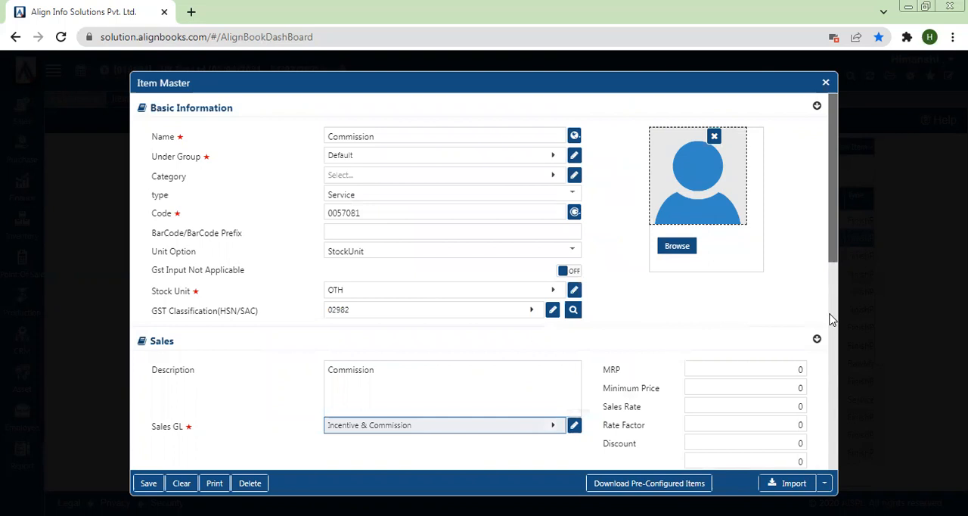
- Set the Commission item's Purchase GL to Incentive & Commission, save the item, and close the item form and type chooser
{"action": "scroll", "coordinate": [832, 322], "scroll_direction": "down", "scroll_amount": 5}
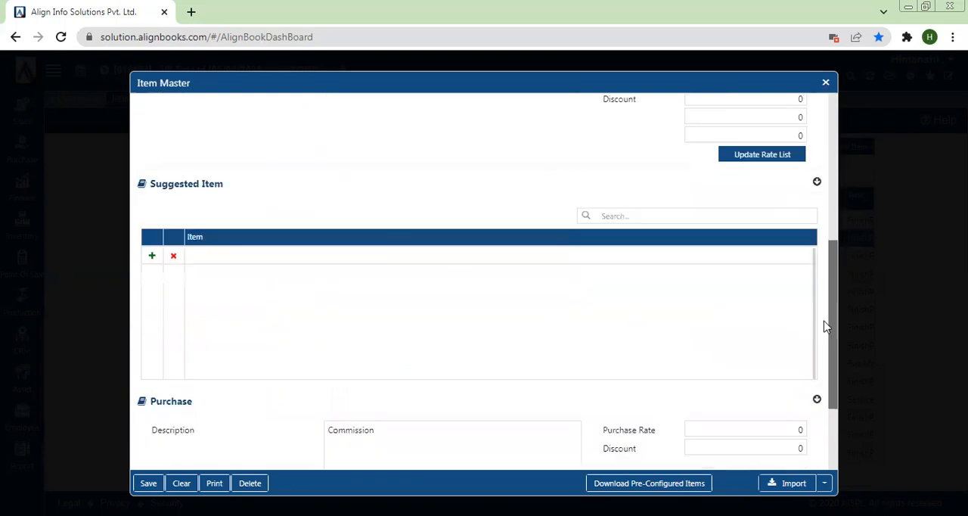
{"action": "scroll", "coordinate": [828, 355], "scroll_direction": "down", "scroll_amount": 3}
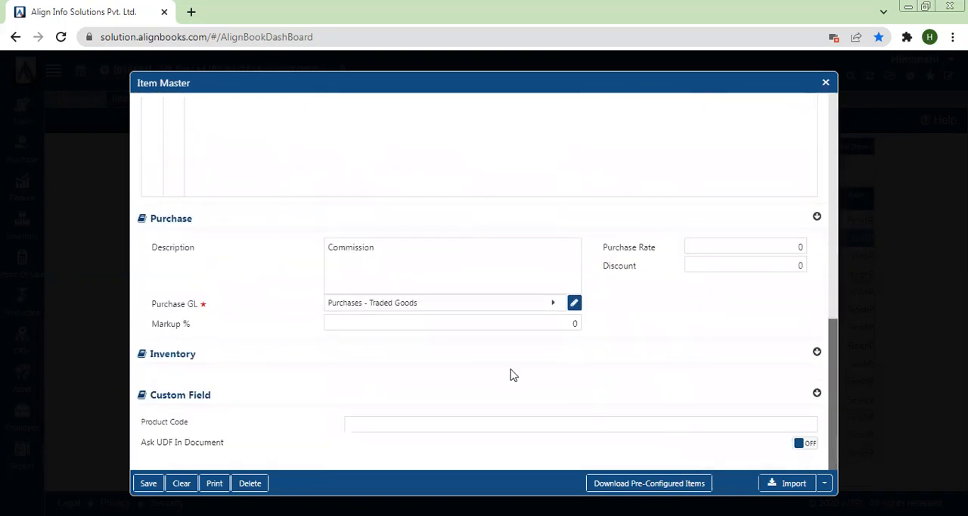
{"action": "left_click", "coordinate": [449, 306]}
{"action": "type", "text": "incen"}
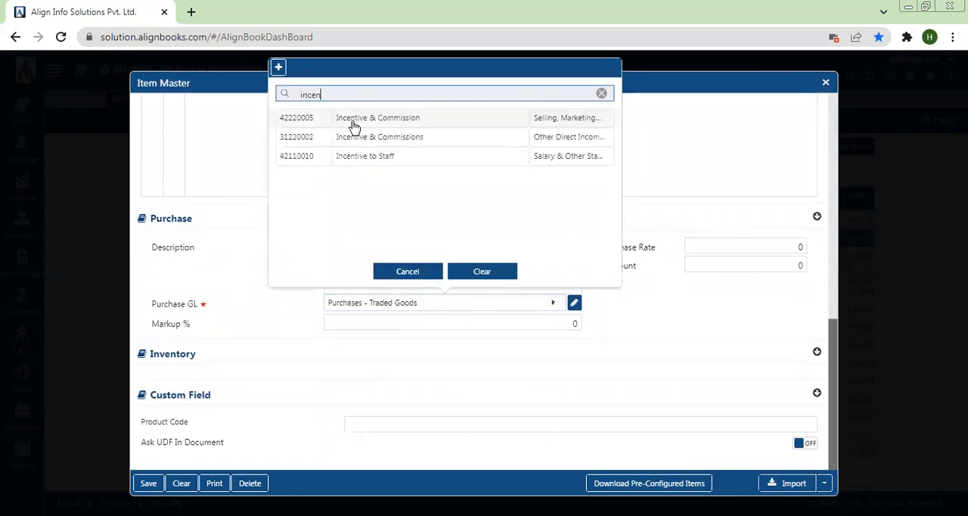
{"action": "left_click", "coordinate": [353, 125]}
{"action": "left_click", "coordinate": [147, 483]}
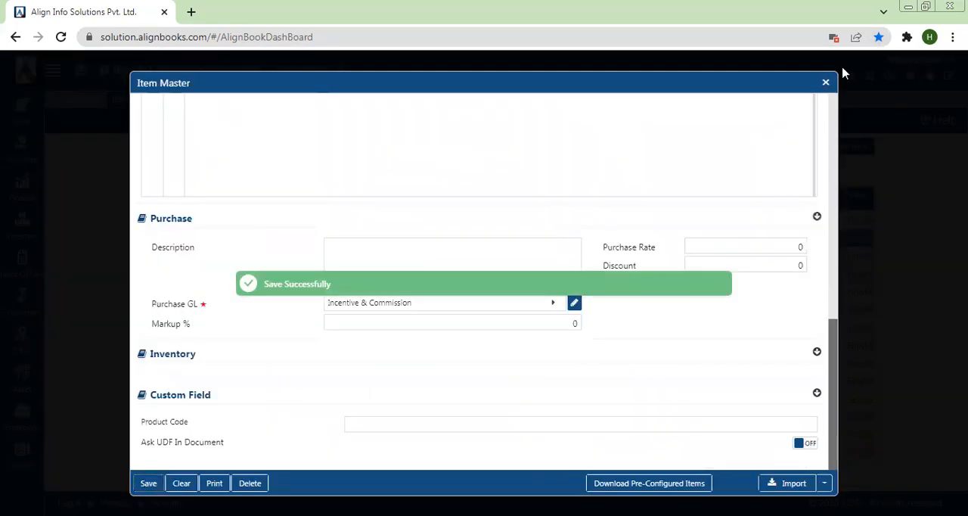
{"action": "left_click", "coordinate": [827, 83]}
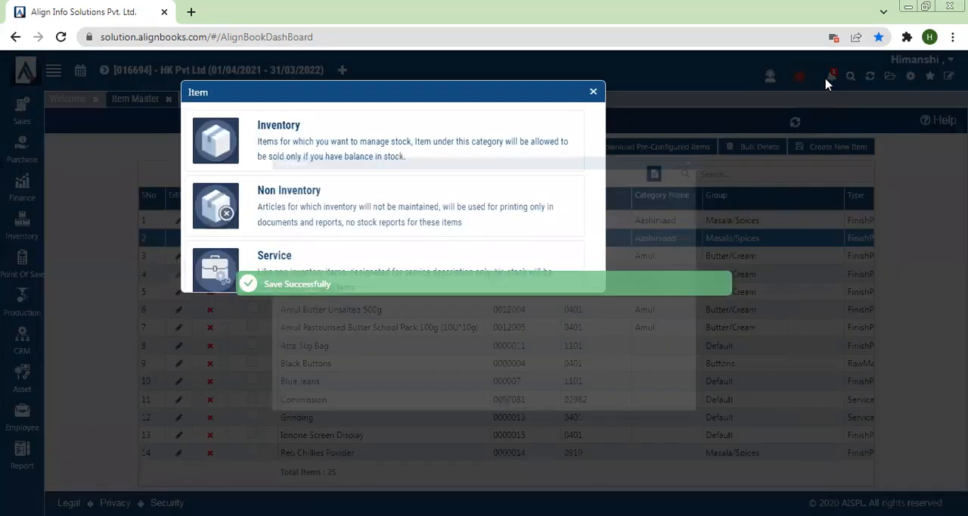
{"action": "left_click", "coordinate": [593, 93]}
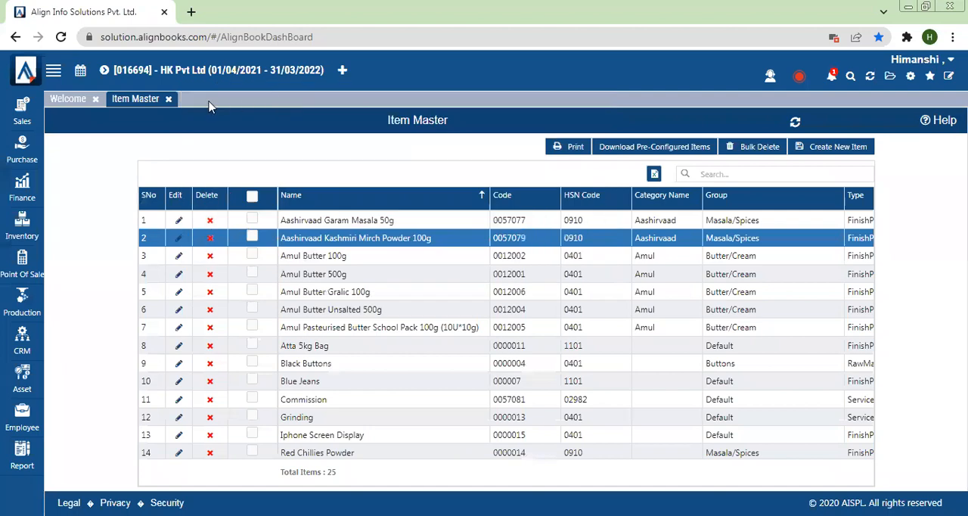
- Close the Item Master list and open a new Purchase Bill
{"action": "left_click", "coordinate": [169, 101]}
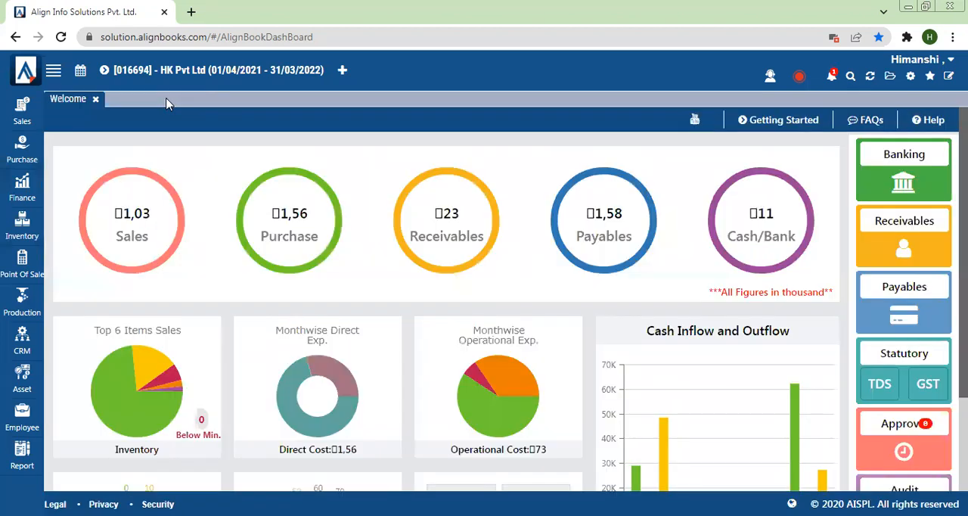
{"action": "left_click", "coordinate": [18, 153]}
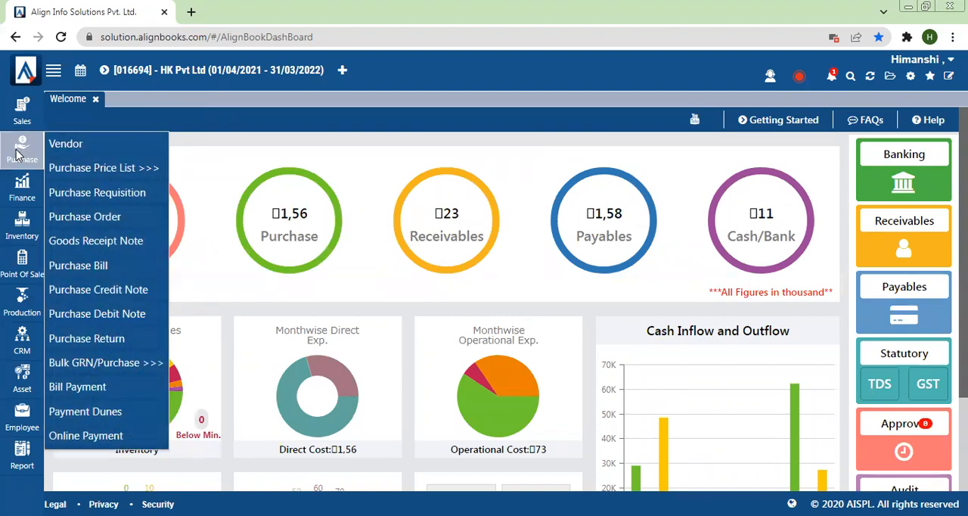
{"action": "left_click", "coordinate": [68, 271]}
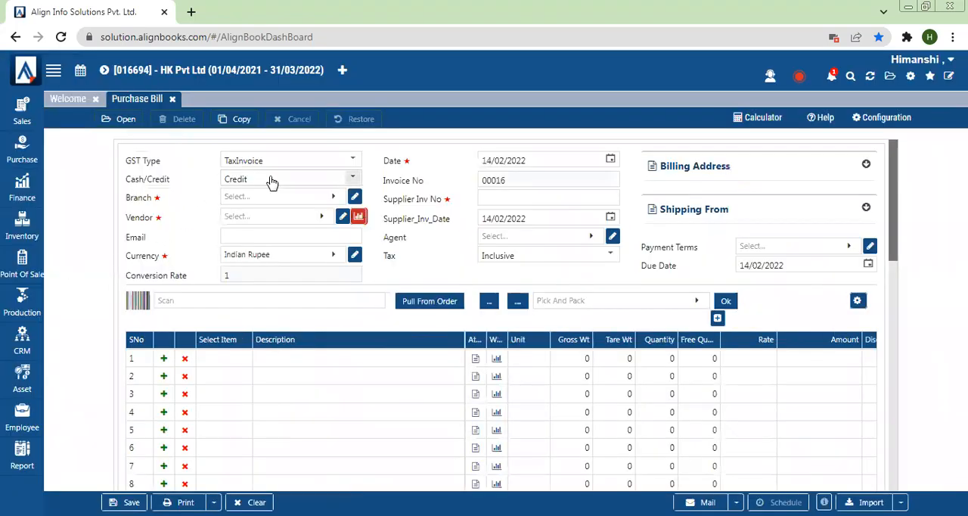
- Set the purchase bill's branch to Default, vendor to Prista pvt ltd and supplier invoice number to 9826
{"action": "left_click", "coordinate": [243, 180]}
{"action": "left_click", "coordinate": [237, 216]}
{"action": "left_click", "coordinate": [242, 206]}
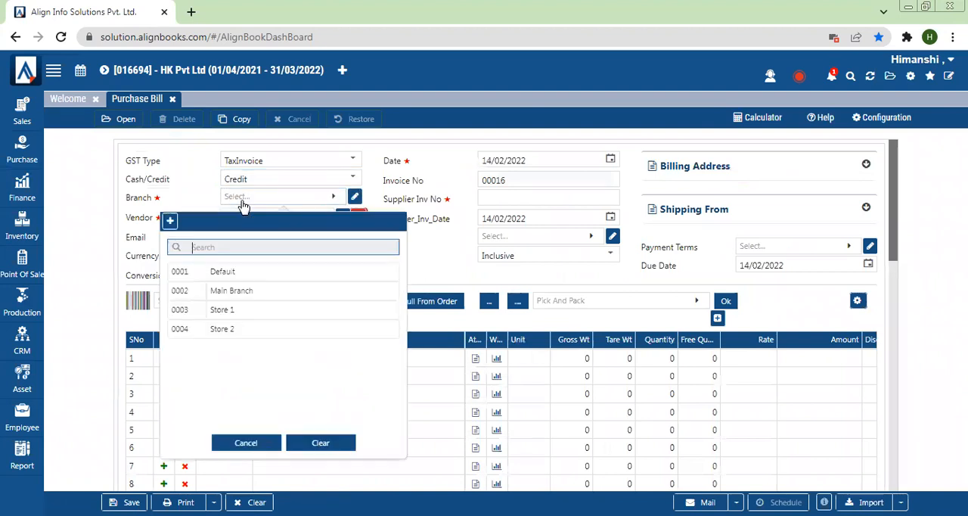
{"action": "left_click", "coordinate": [229, 279]}
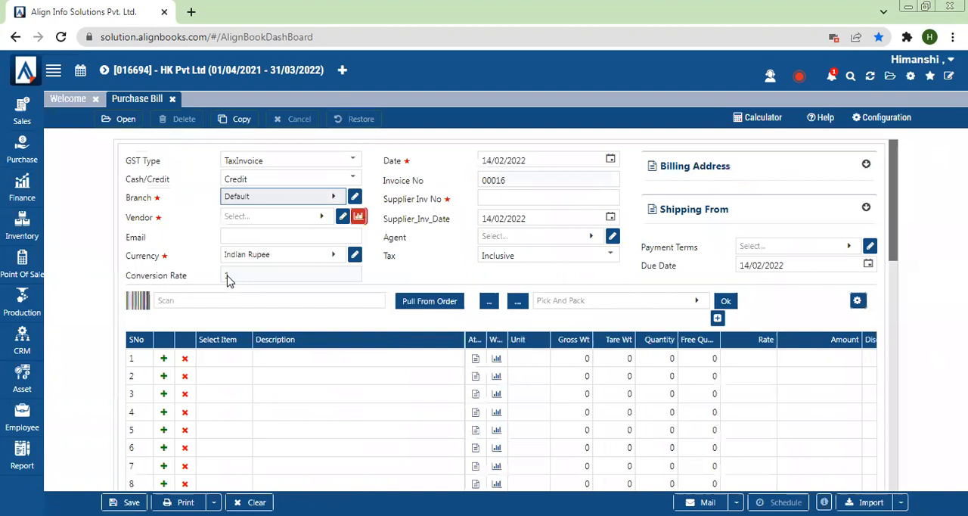
{"action": "left_click", "coordinate": [244, 217]}
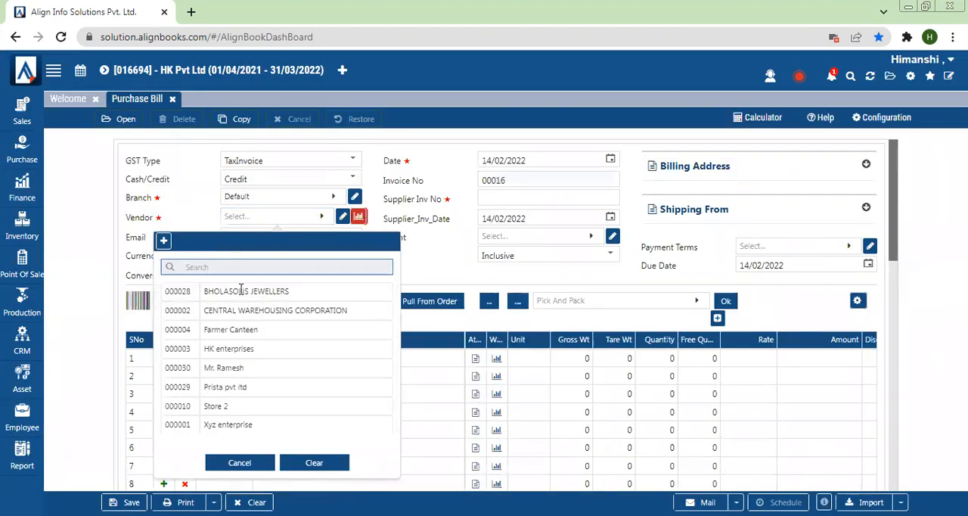
{"action": "left_click", "coordinate": [220, 387]}
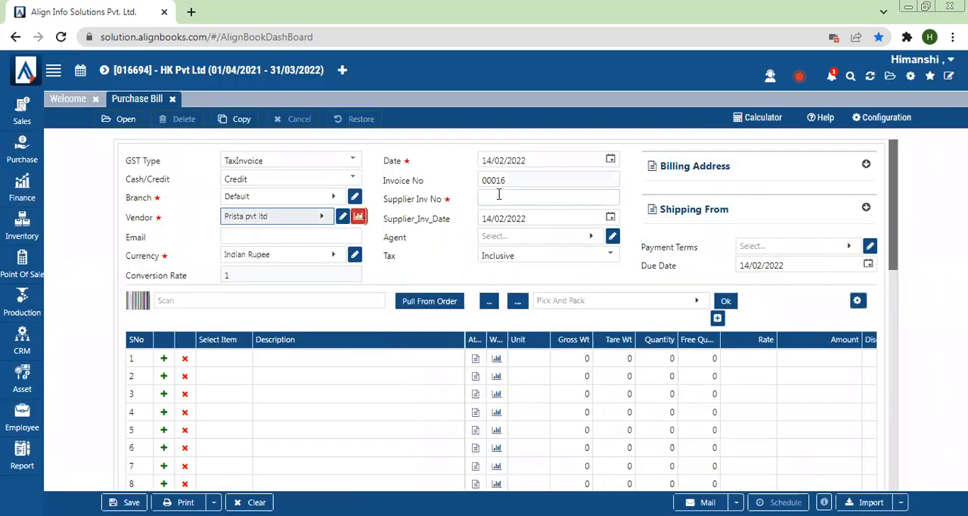
{"action": "left_click", "coordinate": [498, 196]}
{"action": "type", "text": "9826"}
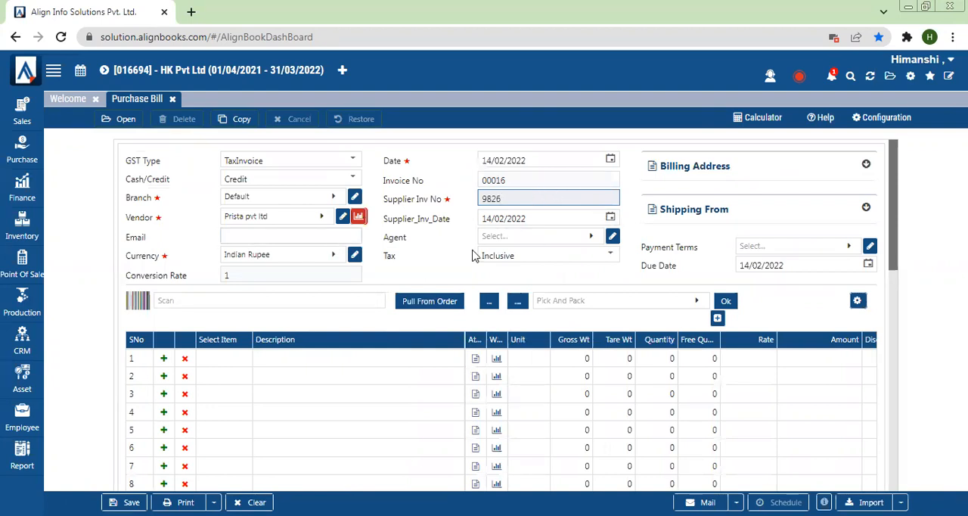
- Add Transportation Charges as the first line of the purchase bill with quantity 1 and rate 3000
{"action": "left_click", "coordinate": [227, 366]}
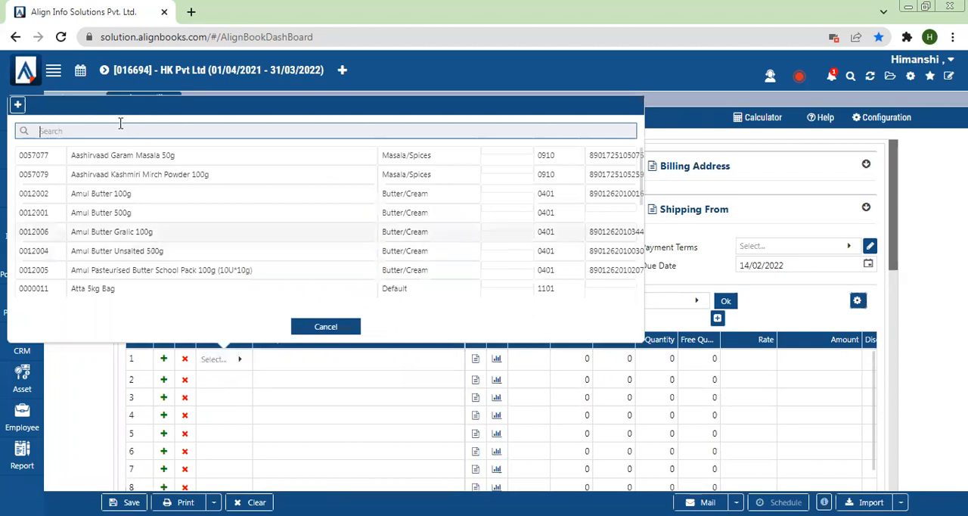
{"action": "type", "text": "tran"}
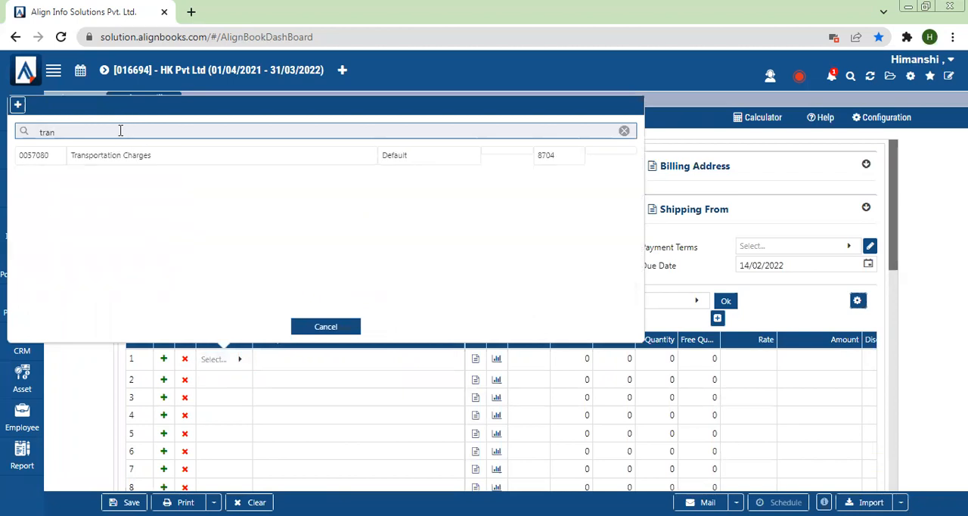
{"action": "left_click", "coordinate": [120, 156]}
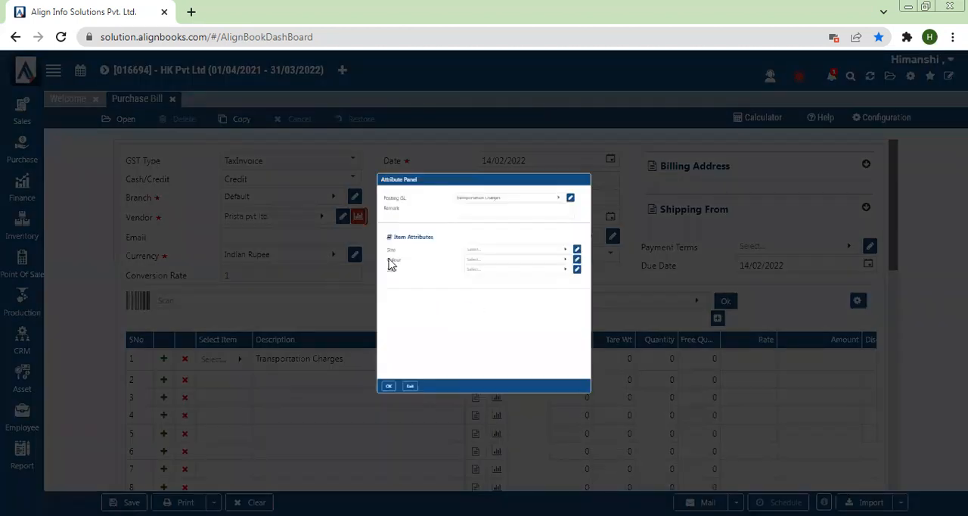
{"action": "left_click", "coordinate": [310, 470]}
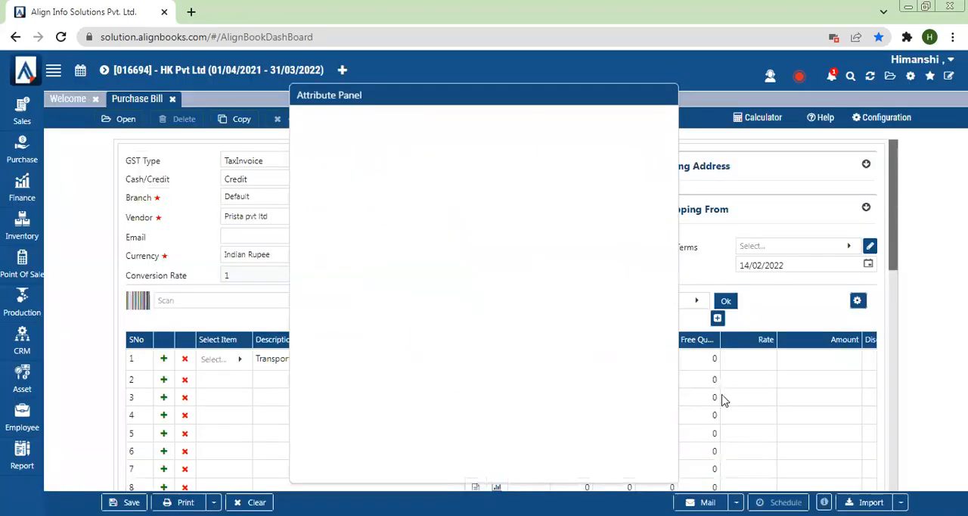
{"action": "left_click", "coordinate": [659, 357]}
{"action": "type", "text": "1"}
{"action": "left_click", "coordinate": [750, 360]}
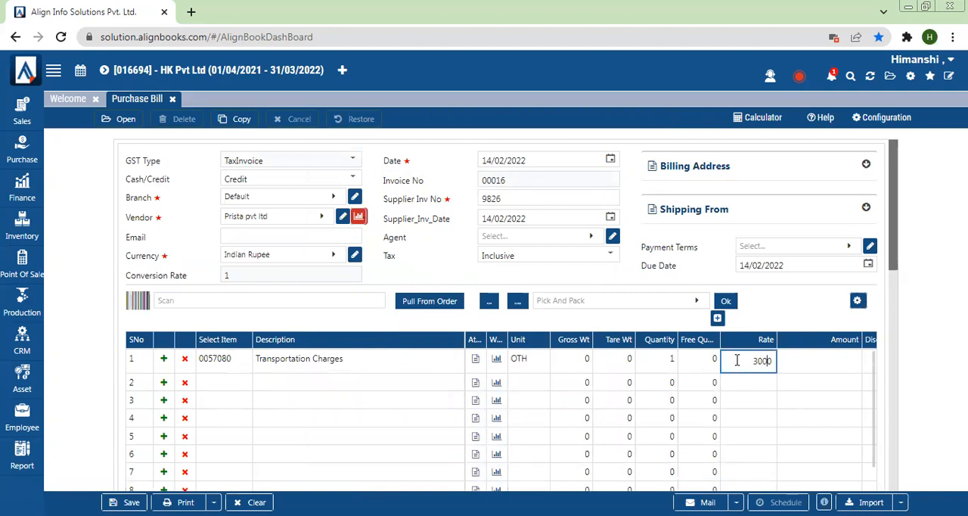
{"action": "left_click", "coordinate": [929, 251]}
- Check the line's tax code, taxable value and bill totals, and save the purchase bill
{"action": "left_click_drag", "start_coordinate": [894, 237], "coordinate": [896, 282]}
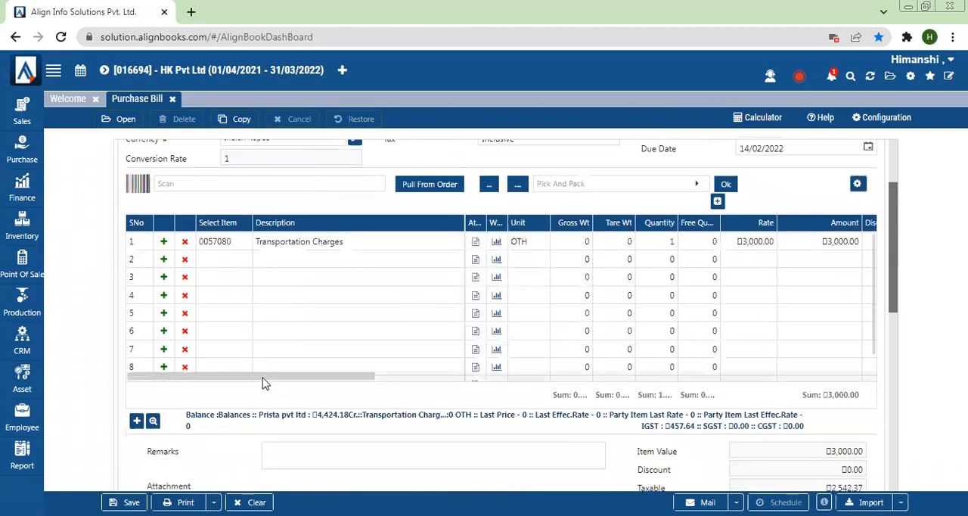
{"action": "left_click_drag", "start_coordinate": [292, 381], "coordinate": [412, 373]}
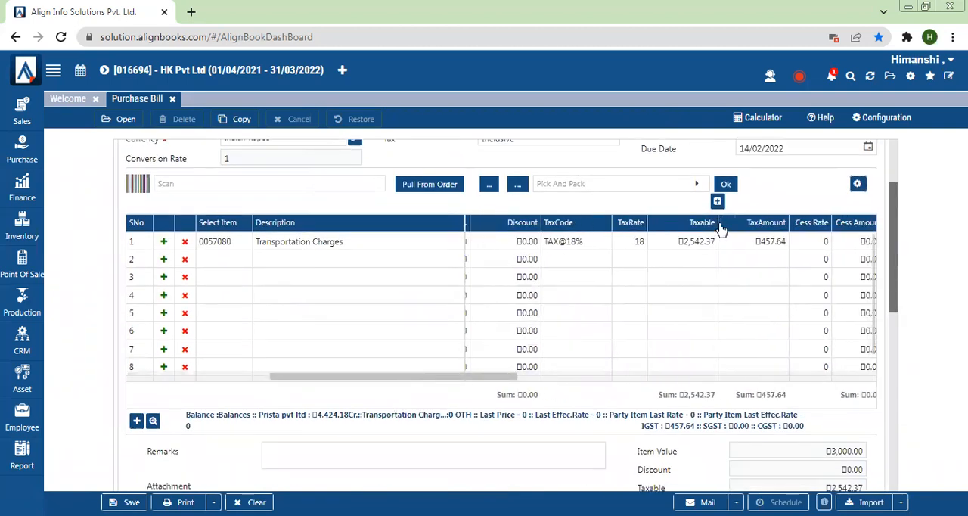
{"action": "left_click_drag", "start_coordinate": [892, 278], "coordinate": [899, 353]}
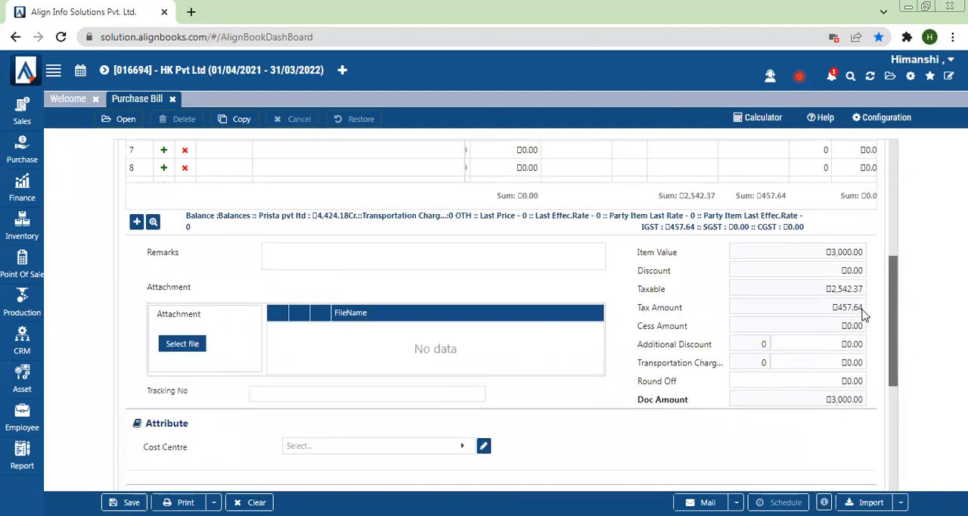
{"action": "left_click", "coordinate": [125, 502]}
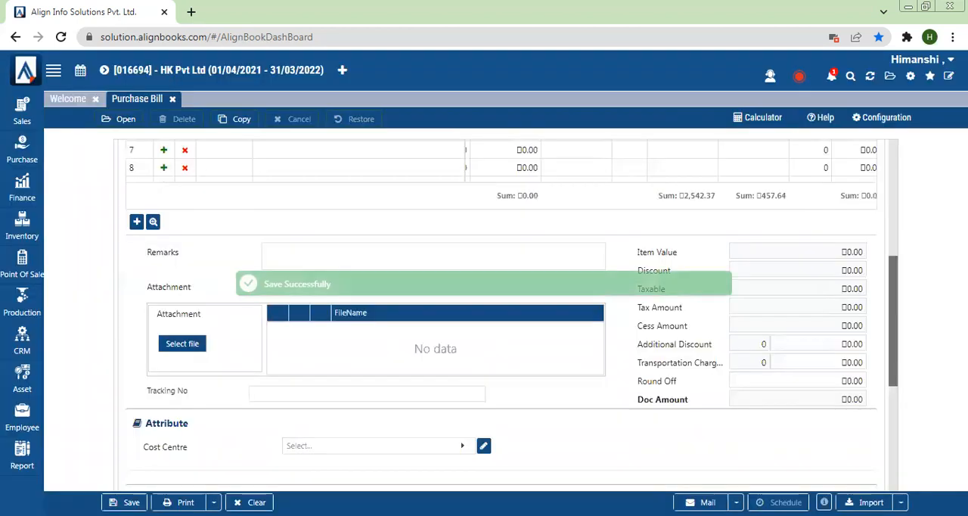
- Examine the Transportation Charges ledger under Indirect Expenses in the Trial Balance report, and close the report
{"action": "mouse_move", "coordinate": [26, 463]}
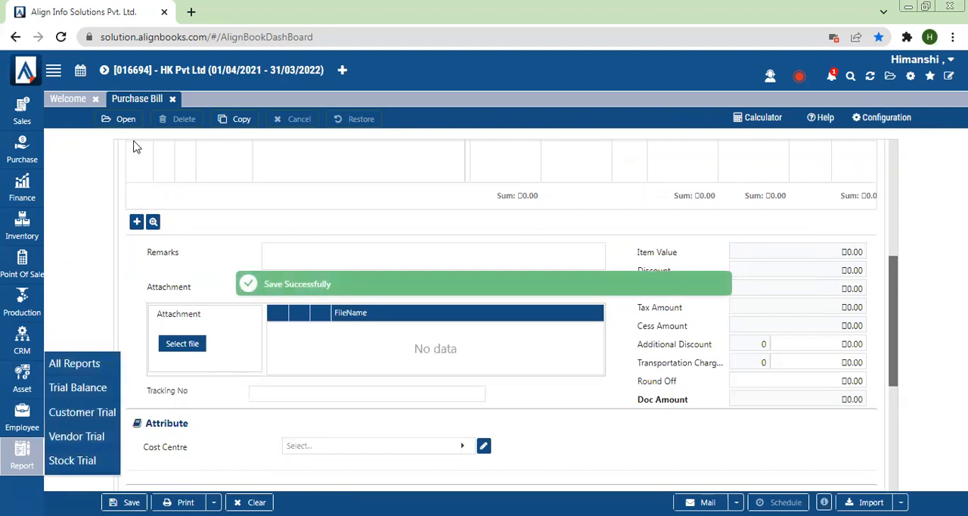
{"action": "left_click", "coordinate": [80, 393]}
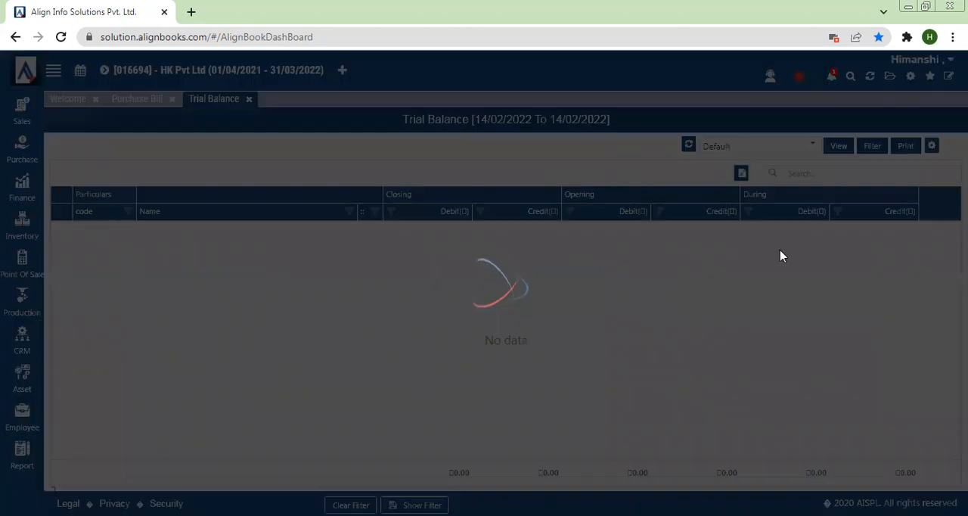
{"action": "scroll", "coordinate": [505, 340], "scroll_direction": "down", "scroll_amount": 10}
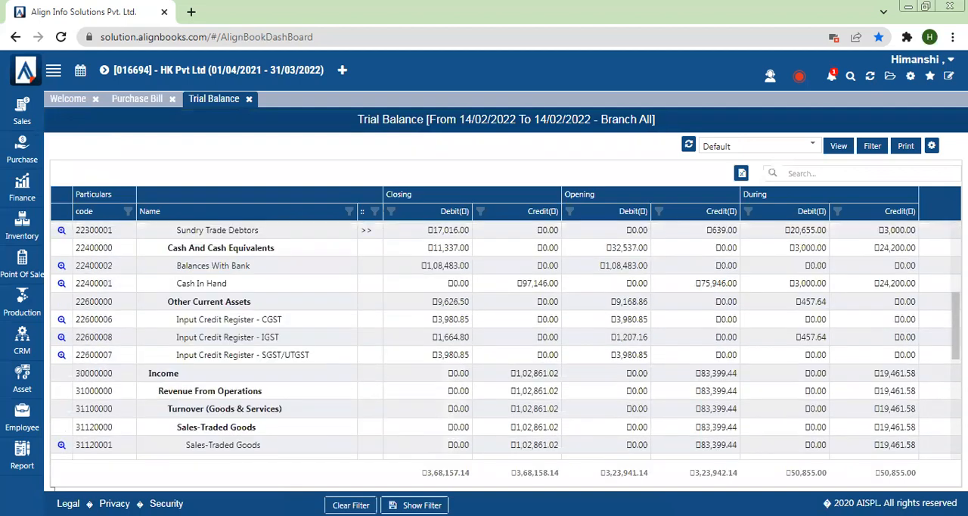
{"action": "scroll", "coordinate": [505, 340], "scroll_direction": "down", "scroll_amount": 3}
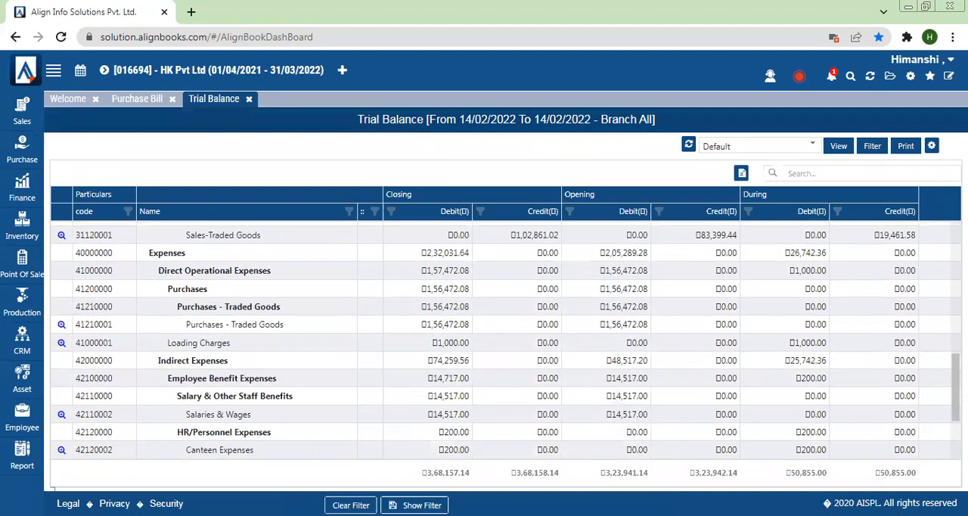
{"action": "scroll", "coordinate": [505, 341], "scroll_direction": "up", "scroll_amount": 1}
{"action": "scroll", "coordinate": [506, 340], "scroll_direction": "down", "scroll_amount": 1}
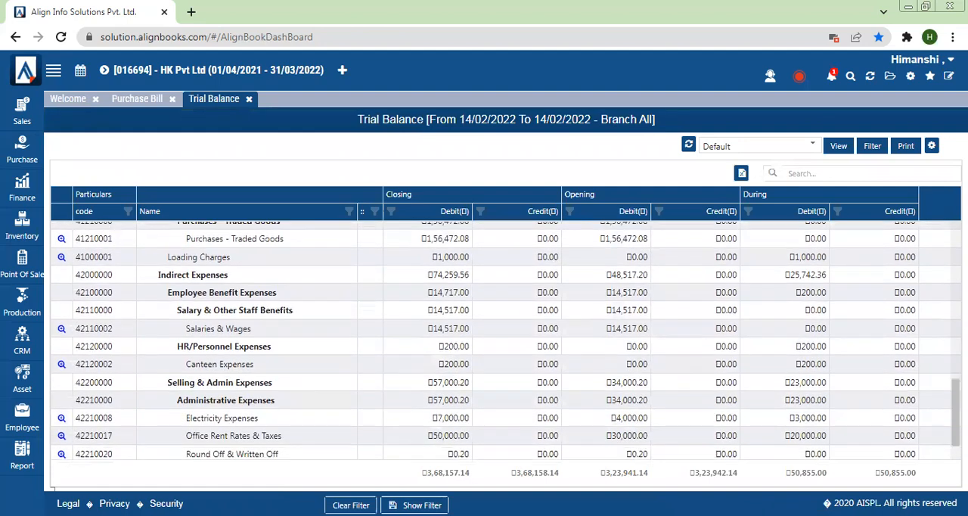
{"action": "scroll", "coordinate": [505, 340], "scroll_direction": "up", "scroll_amount": 4}
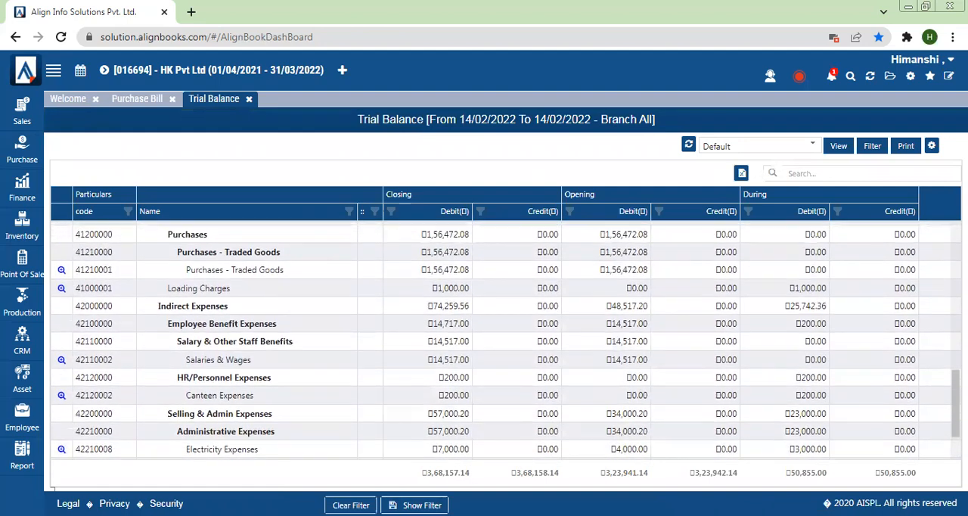
{"action": "scroll", "coordinate": [505, 340], "scroll_direction": "down", "scroll_amount": 5}
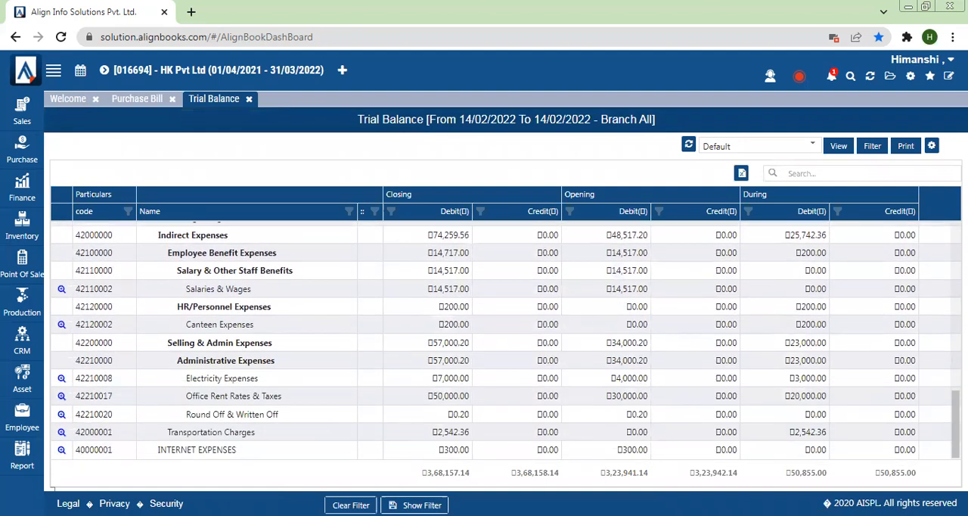
{"action": "left_click_drag", "start_coordinate": [167, 432], "coordinate": [437, 445]}
{"action": "left_click", "coordinate": [439, 443]}
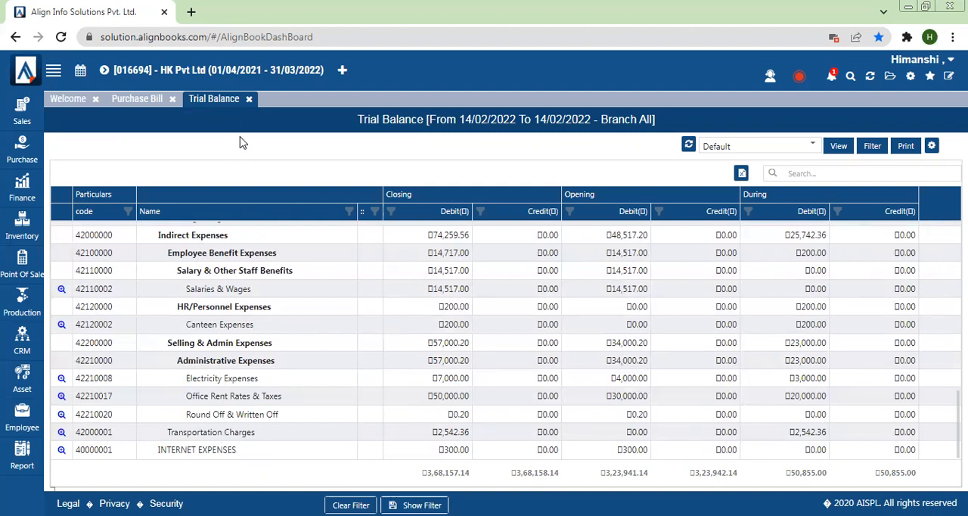
{"action": "left_click", "coordinate": [250, 101]}
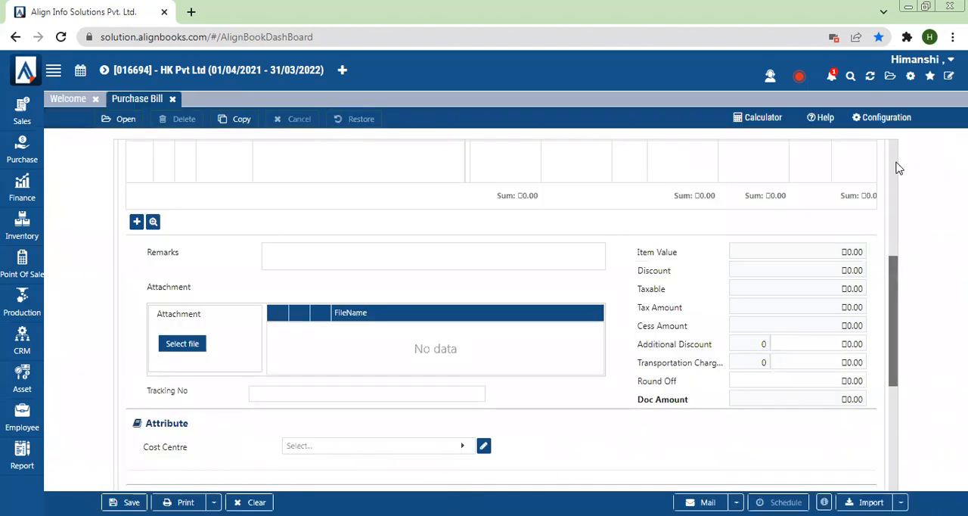
- Leave the Purchase Bill and open a new Expense Journal from the finance module
{"action": "left_click", "coordinate": [898, 168]}
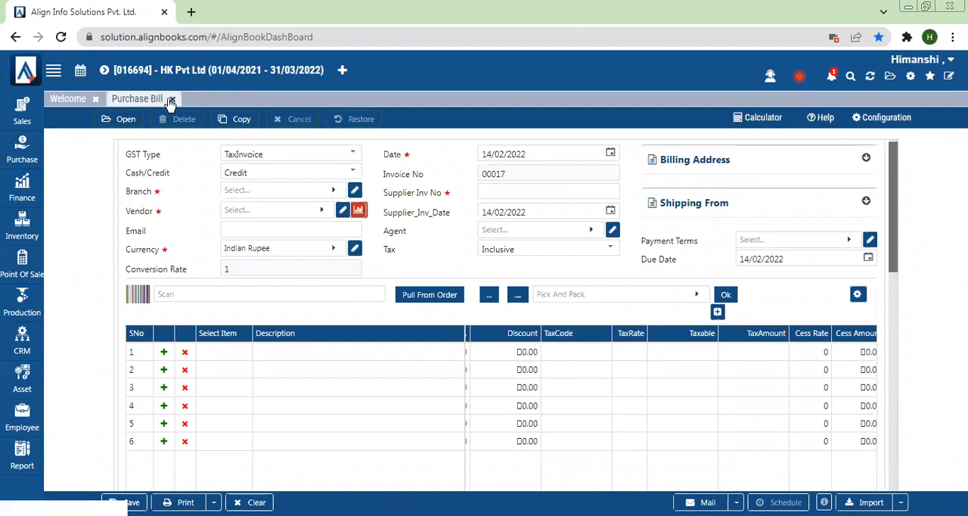
{"action": "left_click", "coordinate": [12, 198]}
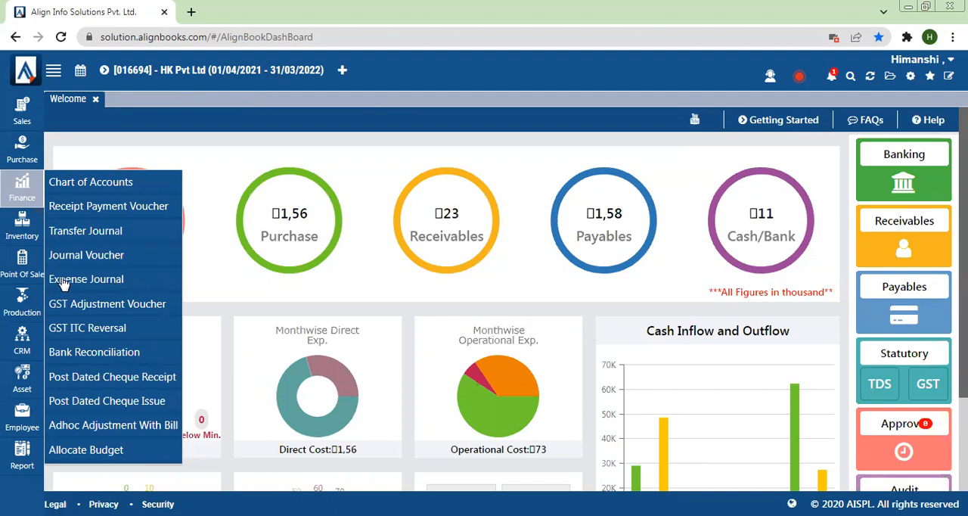
{"action": "left_click", "coordinate": [30, 145]}
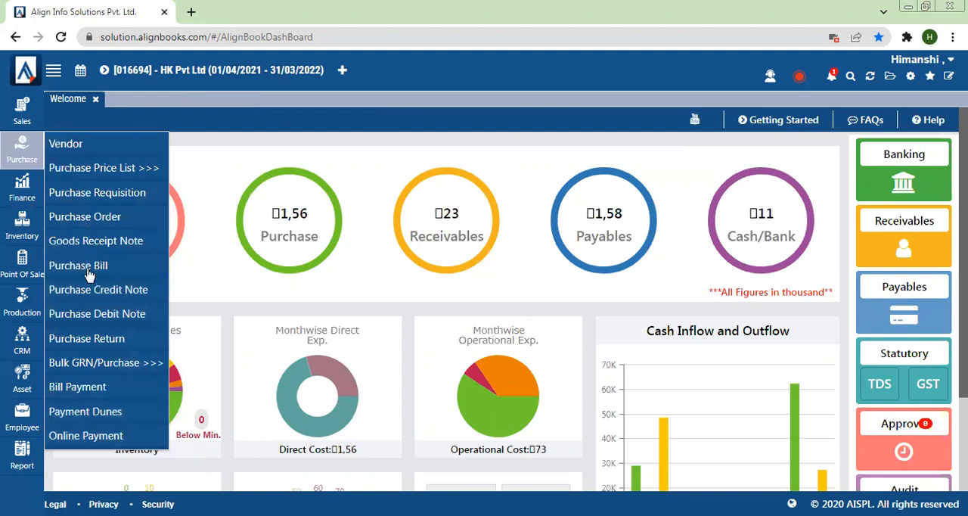
{"action": "left_click", "coordinate": [30, 200]}
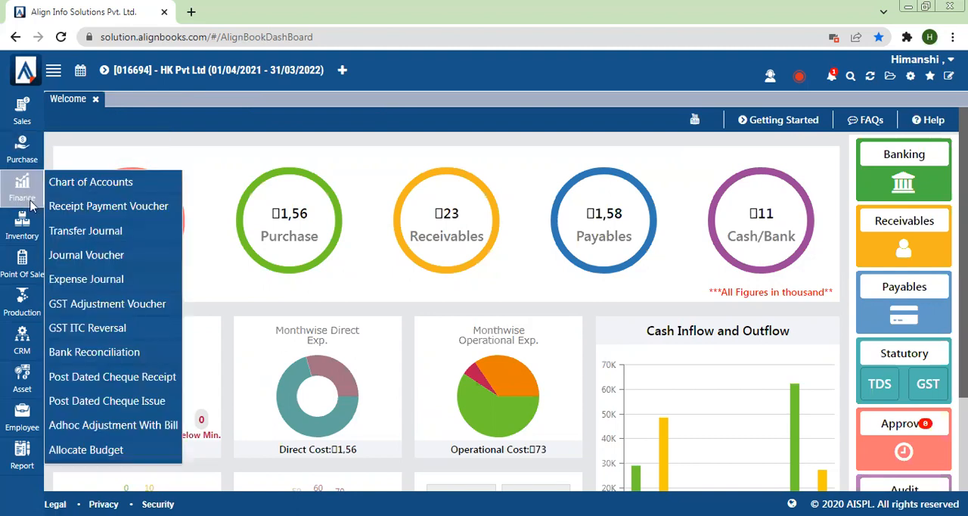
{"action": "left_click", "coordinate": [73, 282]}
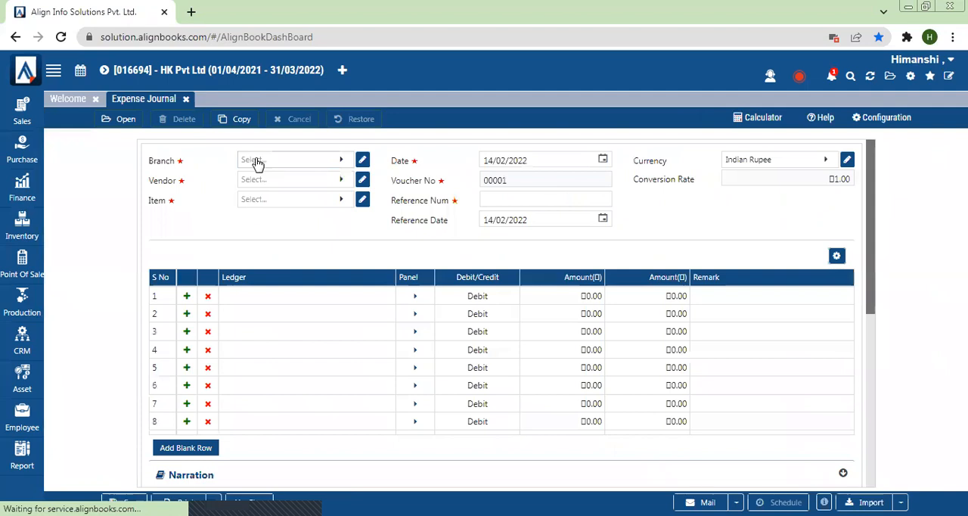
- Set the expense journal's branch to Default, vendor to Prista pvt ltd and reference number to 97372
{"action": "left_click", "coordinate": [257, 161]}
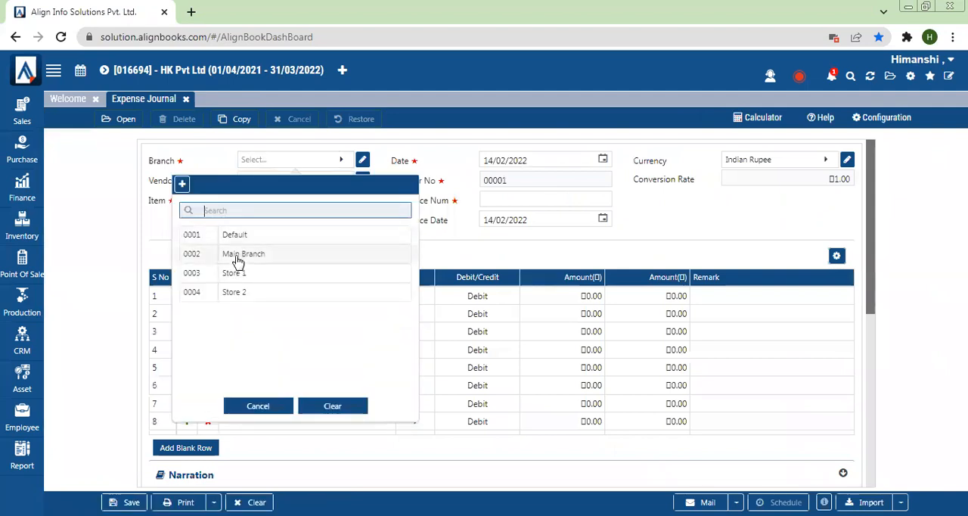
{"action": "left_click", "coordinate": [227, 235]}
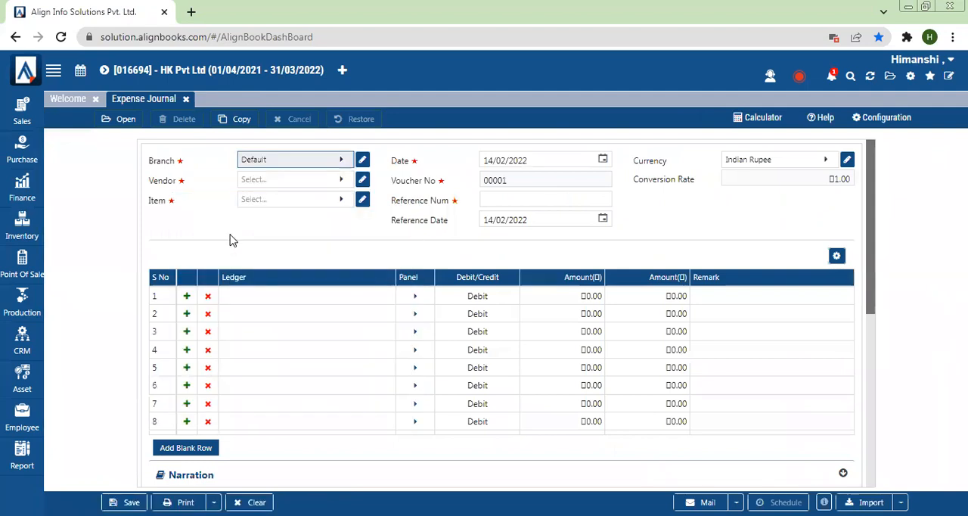
{"action": "left_click", "coordinate": [275, 183]}
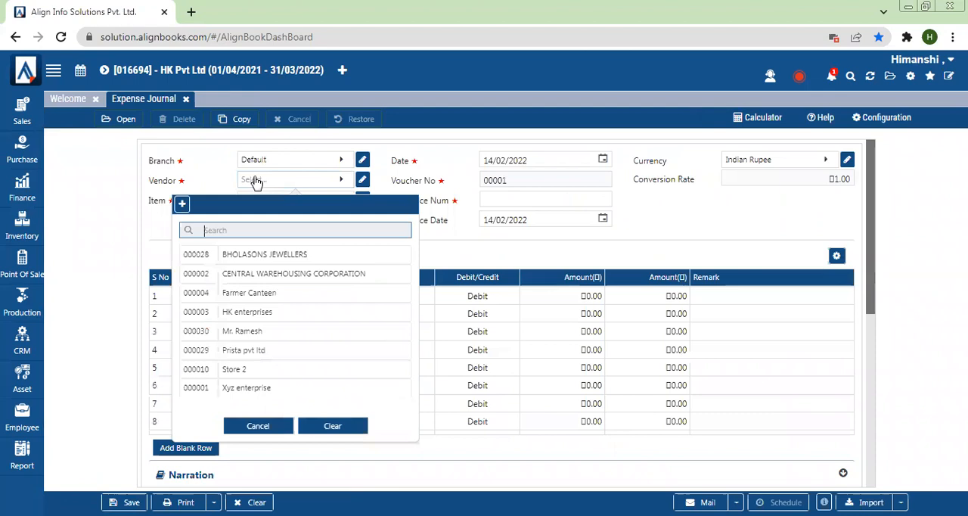
{"action": "left_click", "coordinate": [257, 354]}
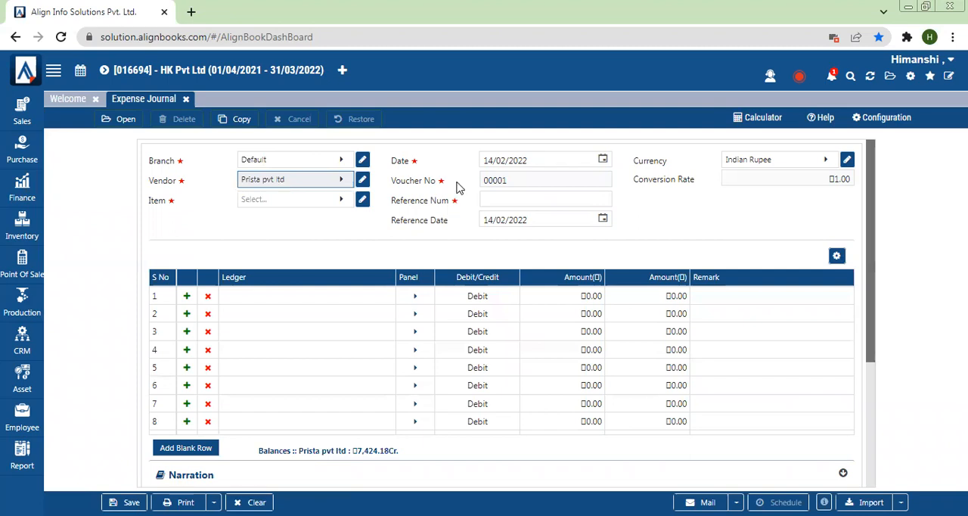
{"action": "left_click", "coordinate": [499, 199]}
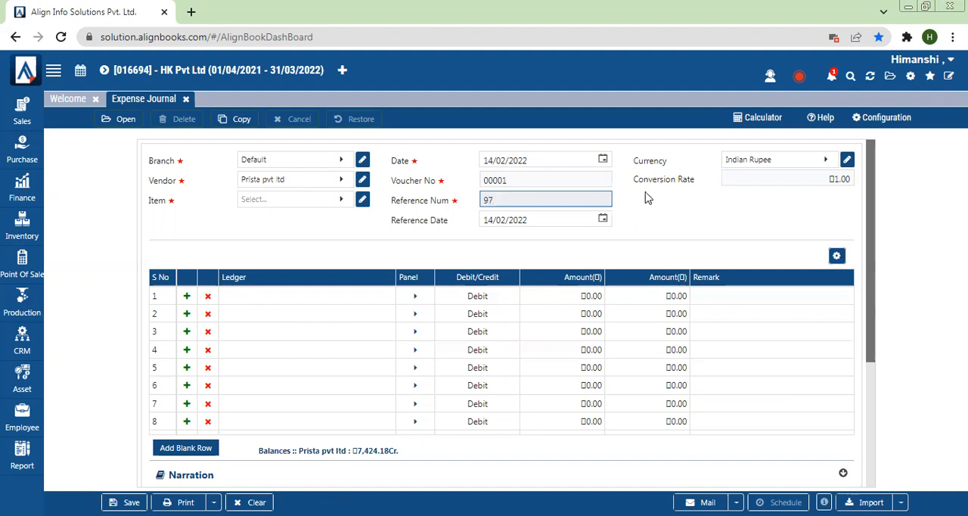
- Search the item list and select Commission as the expense journal's item
{"action": "left_click", "coordinate": [254, 209]}
{"action": "left_click", "coordinate": [254, 212]}
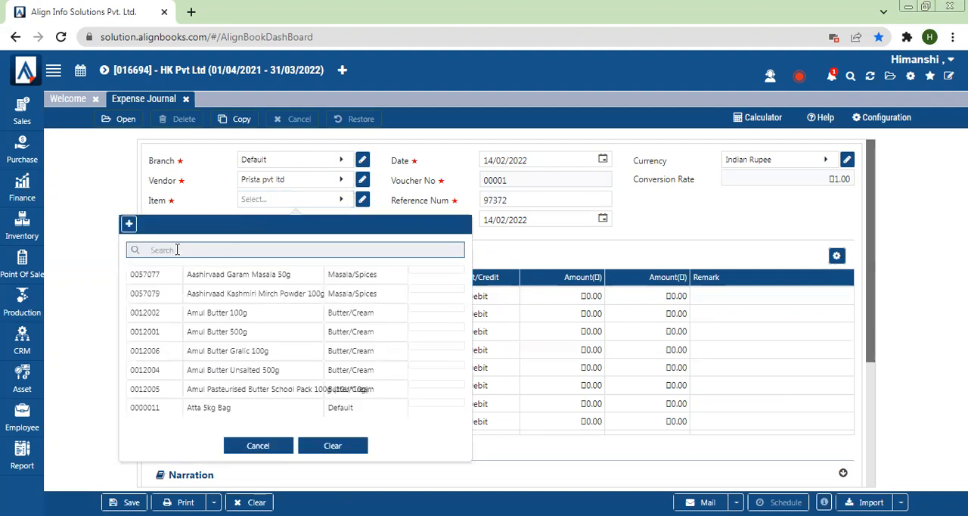
{"action": "type", "text": "cust"}
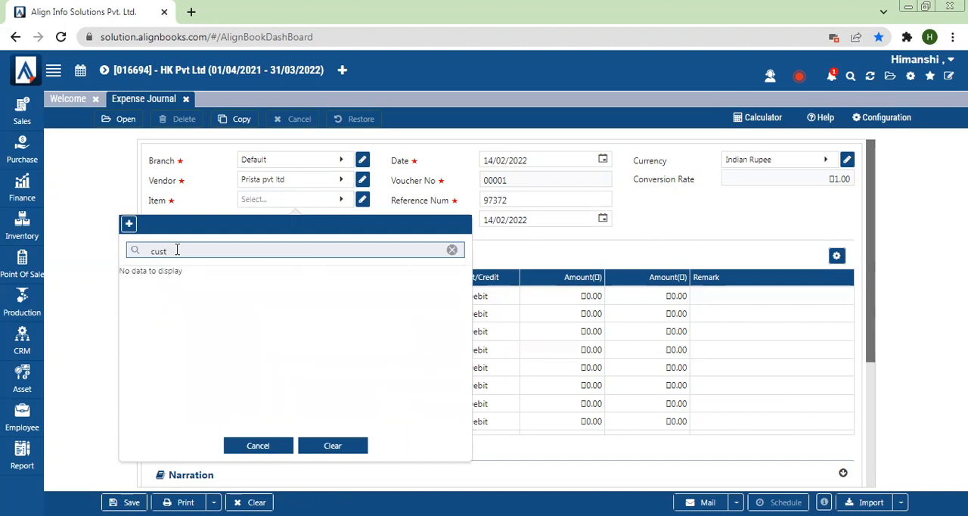
{"action": "key", "text": "BackSpace"}
{"action": "key", "text": "BackSpace"}
{"action": "type", "text": "co"}
{"action": "left_click", "coordinate": [216, 281]}
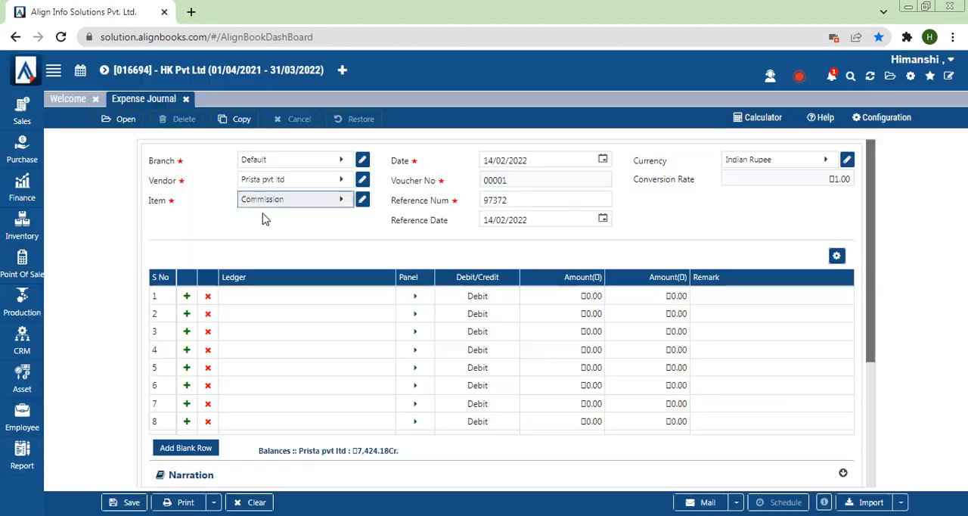
- Add the Incentive & Commission ledger from Selling, Marketing & Publicity expenses to the expense journal's first line with a 2,000 amount
{"action": "left_click", "coordinate": [254, 301]}
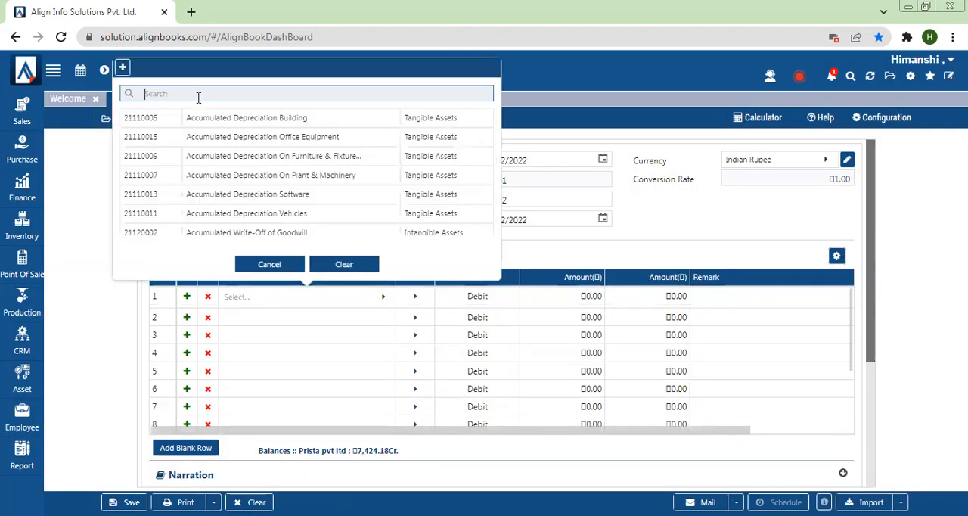
{"action": "type", "text": "ince"}
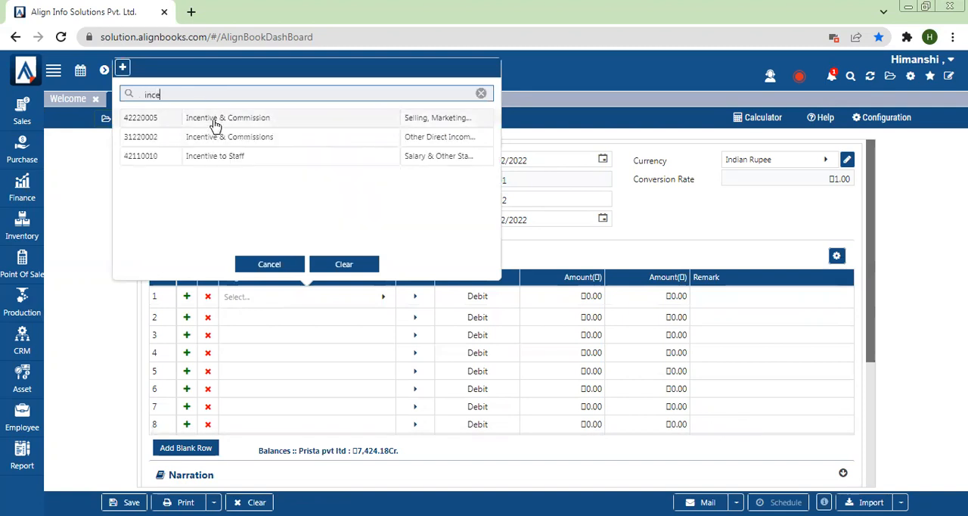
{"action": "left_click", "coordinate": [215, 125]}
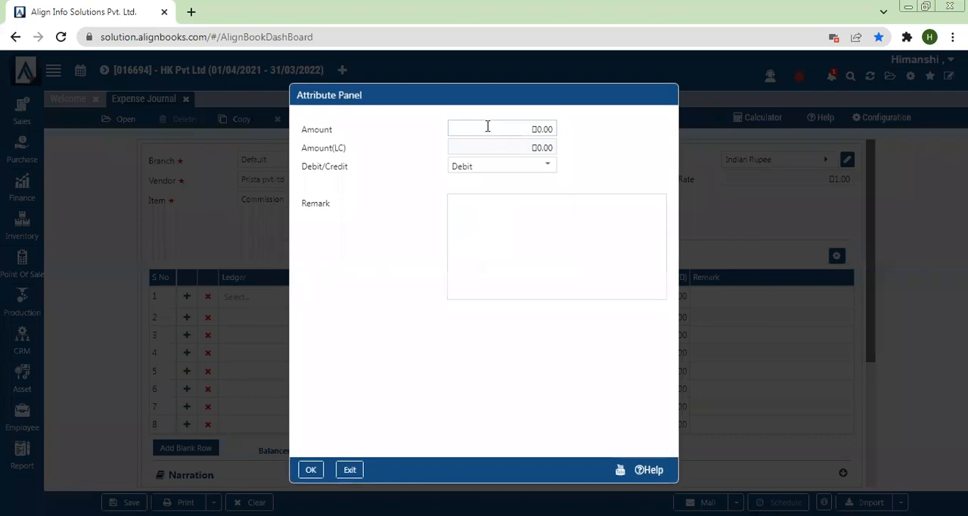
{"action": "left_click", "coordinate": [488, 126]}
{"action": "type", "text": "2"}
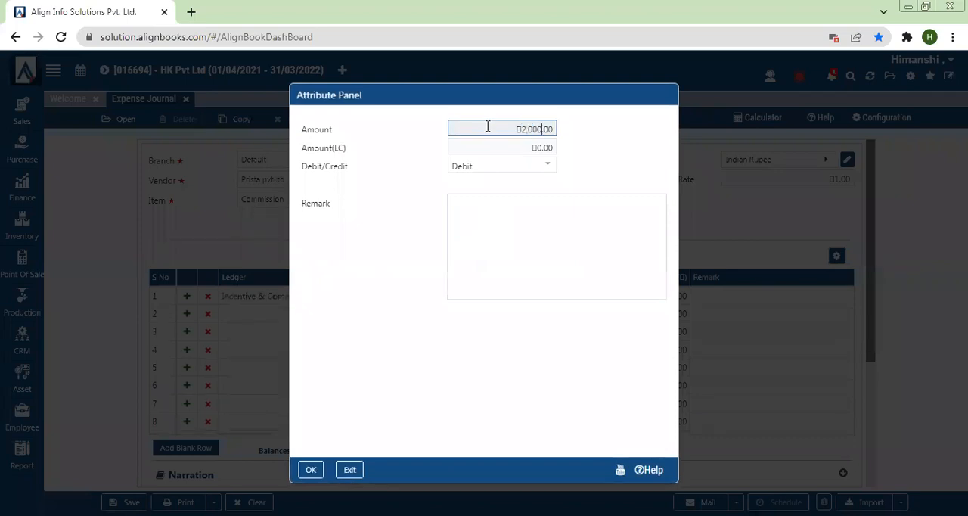
{"action": "left_click", "coordinate": [310, 470]}
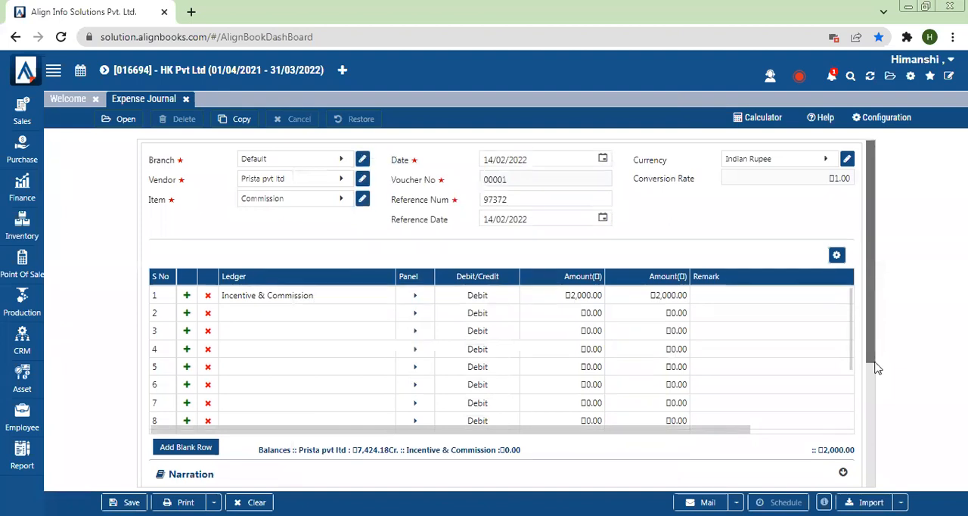
- Check the expense journal's bill amount and IGST, and save the journal
{"action": "scroll", "coordinate": [877, 368], "scroll_direction": "down", "scroll_amount": 3}
{"action": "left_click_drag", "start_coordinate": [728, 420], "coordinate": [780, 425]}
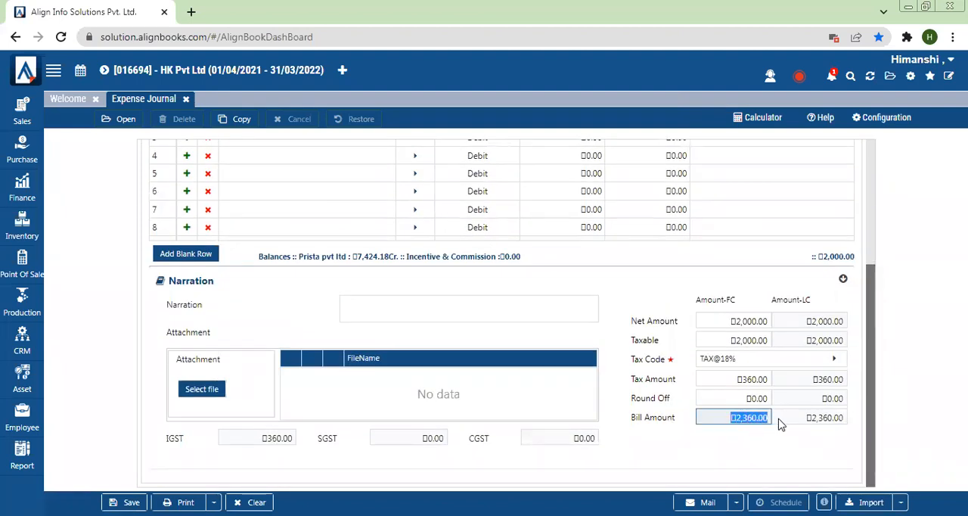
{"action": "left_click", "coordinate": [276, 440]}
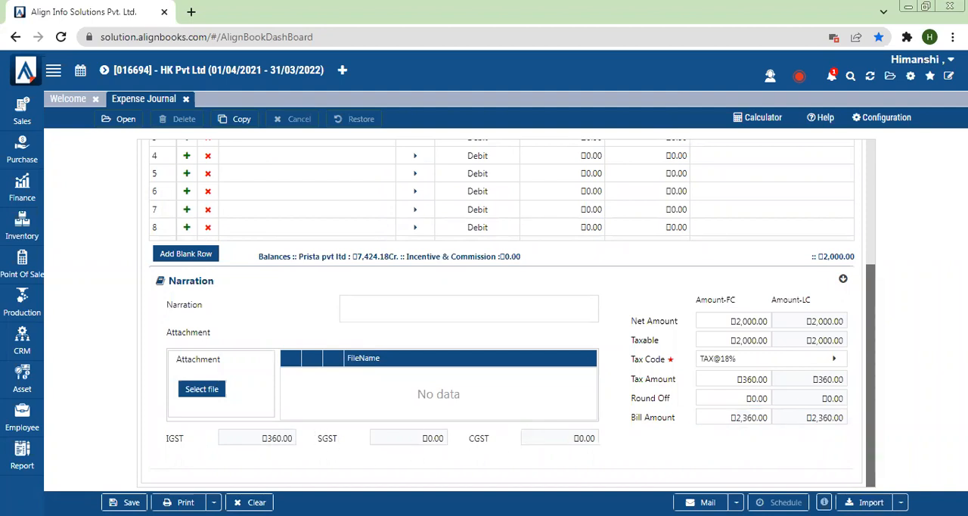
{"action": "left_click", "coordinate": [125, 502]}
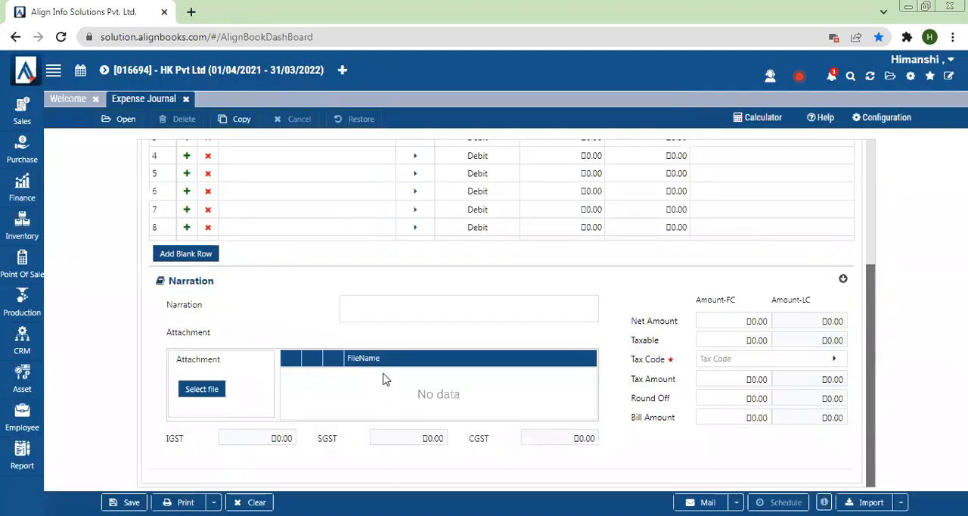
- Examine the Incentive & Commission ledger's closing debit in the Trial Balance report
{"action": "left_click", "coordinate": [25, 468]}
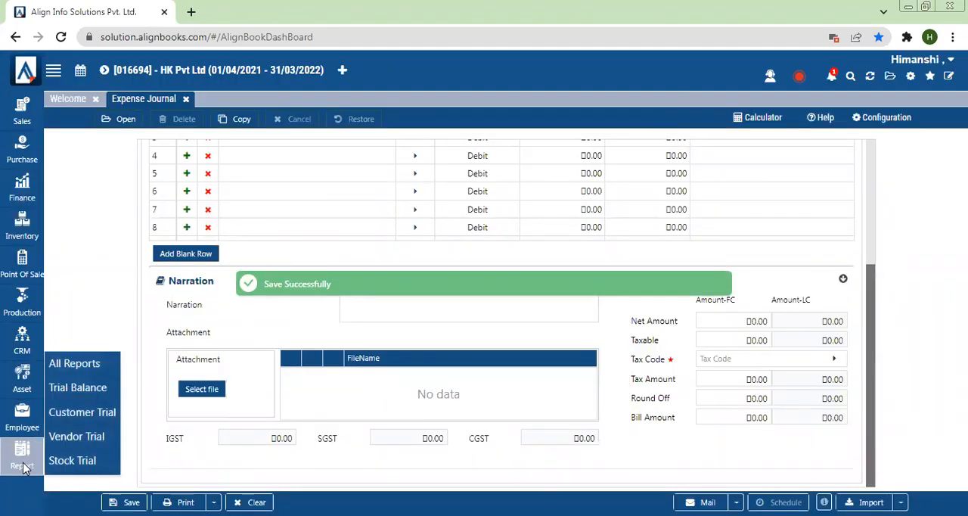
{"action": "left_click", "coordinate": [78, 387]}
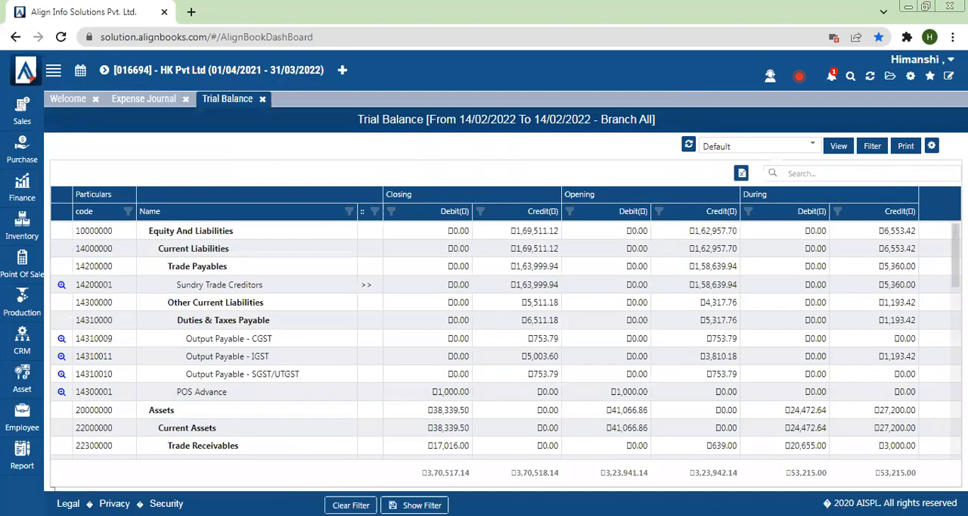
{"action": "scroll", "coordinate": [506, 340], "scroll_direction": "down", "scroll_amount": 10}
{"action": "scroll", "coordinate": [270, 417], "scroll_direction": "down", "scroll_amount": 3}
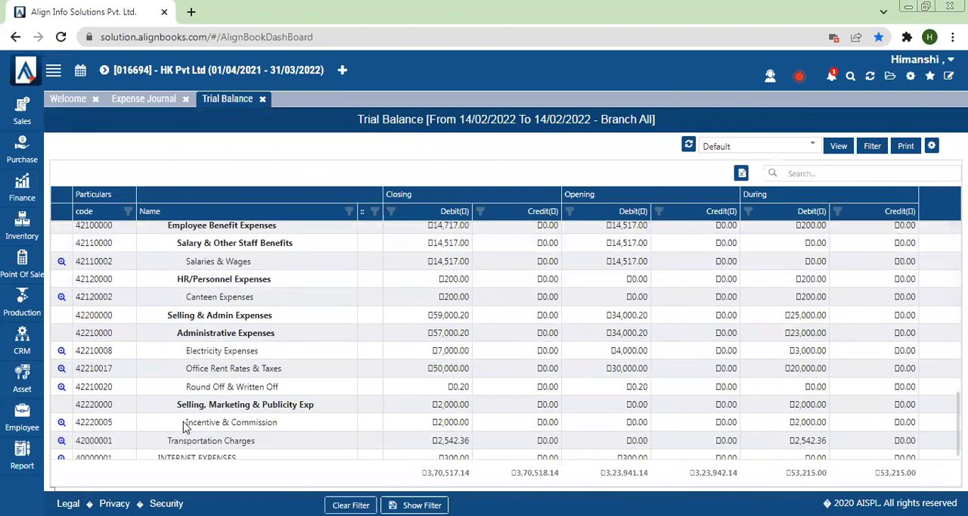
{"action": "left_click_drag", "start_coordinate": [433, 425], "coordinate": [467, 424]}
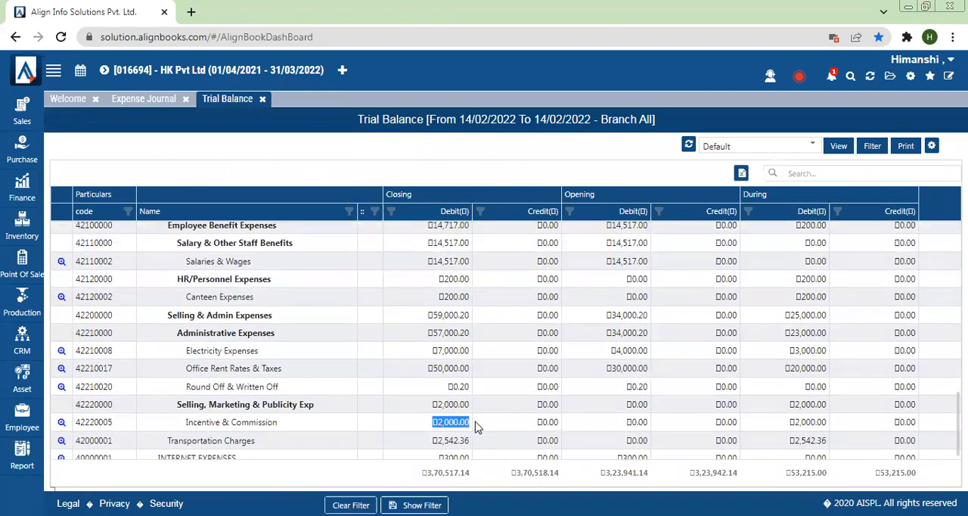
{"action": "left_click_drag", "start_coordinate": [955, 423], "coordinate": [955, 256]}
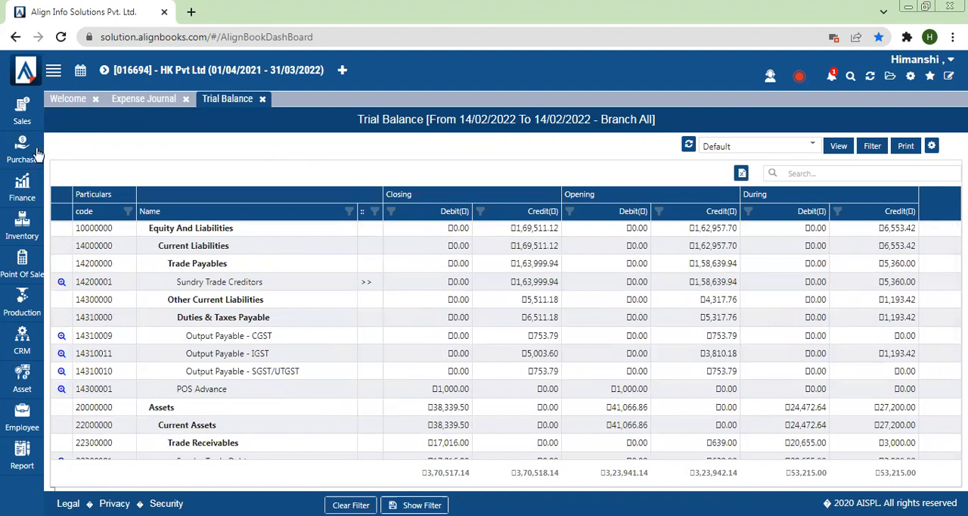
- Open a new Receipt Payment Voucher with branch Default and cash/bank account Cash In Hand
{"action": "mouse_move", "coordinate": [13, 199]}
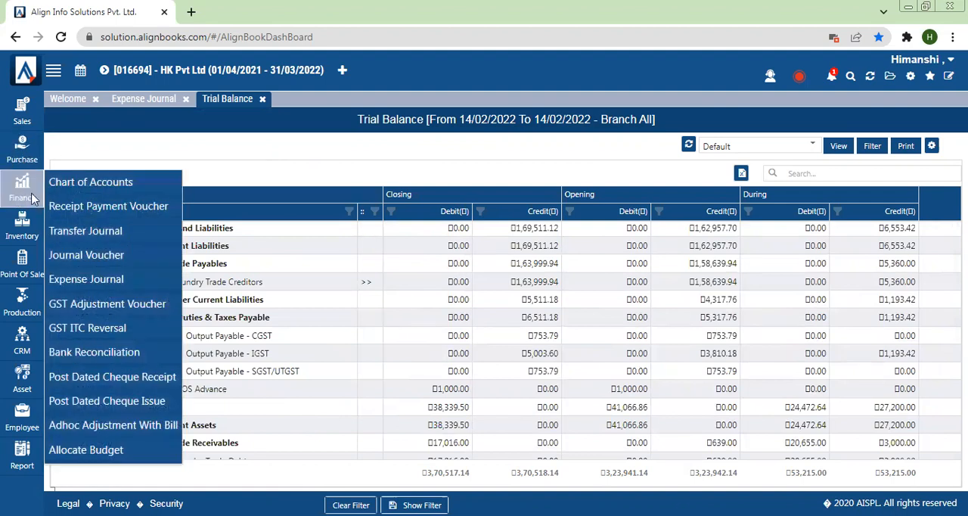
{"action": "left_click", "coordinate": [109, 207]}
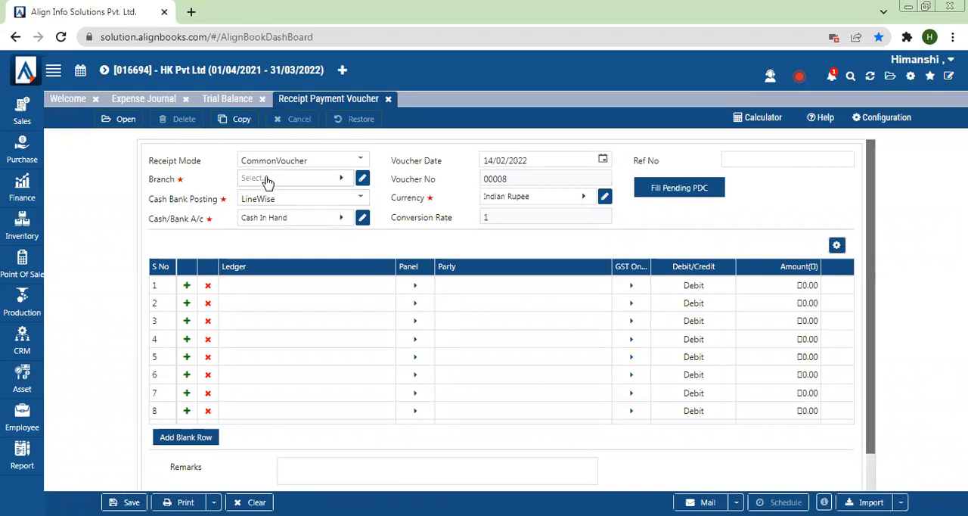
{"action": "left_click", "coordinate": [267, 180]}
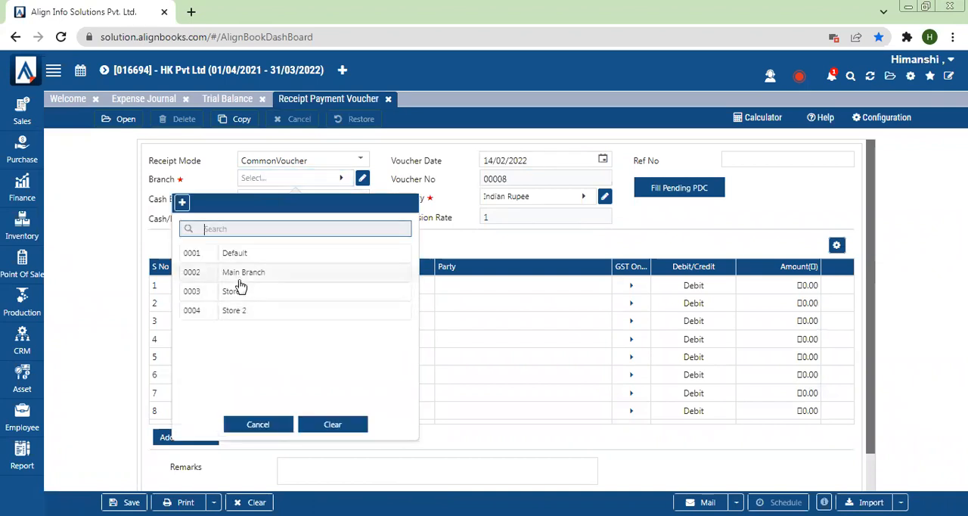
{"action": "left_click", "coordinate": [235, 254]}
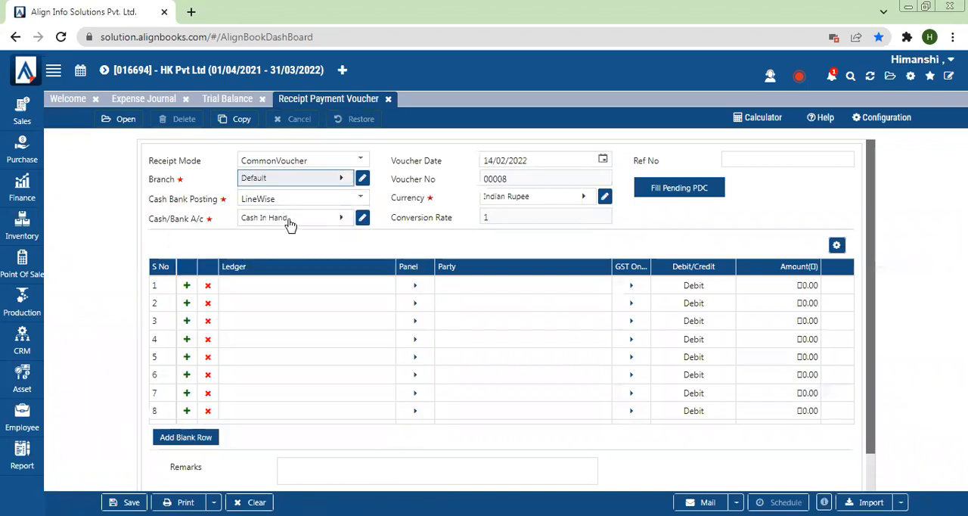
{"action": "left_click", "coordinate": [290, 223]}
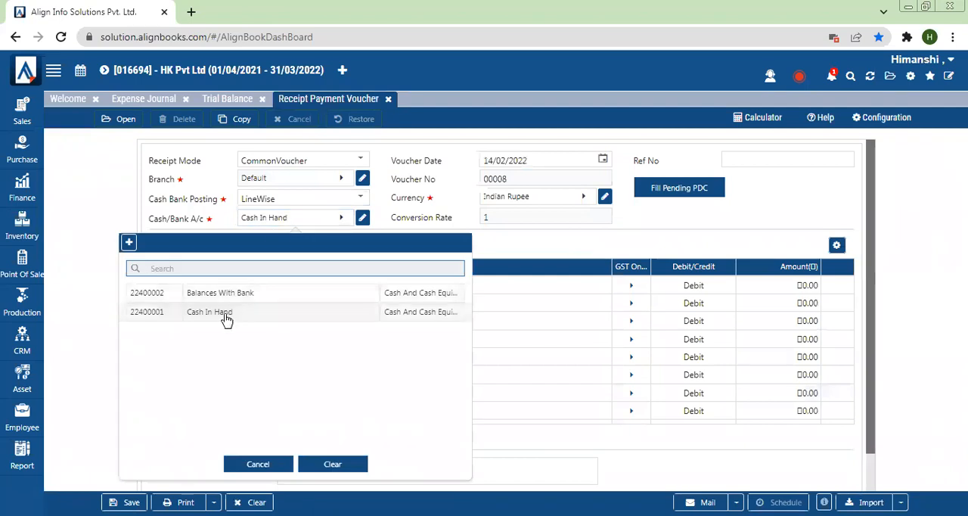
{"action": "left_click", "coordinate": [233, 315]}
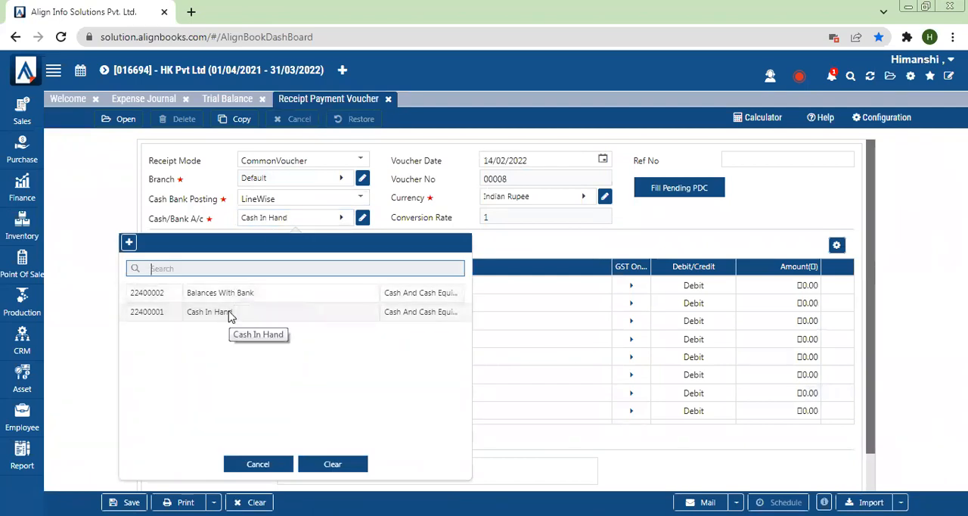
{"action": "left_click", "coordinate": [231, 316]}
- Select Sundry Trade Creditors as the voucher's first ledger and Prista pvt ltd as its party
{"action": "left_click", "coordinate": [255, 284]}
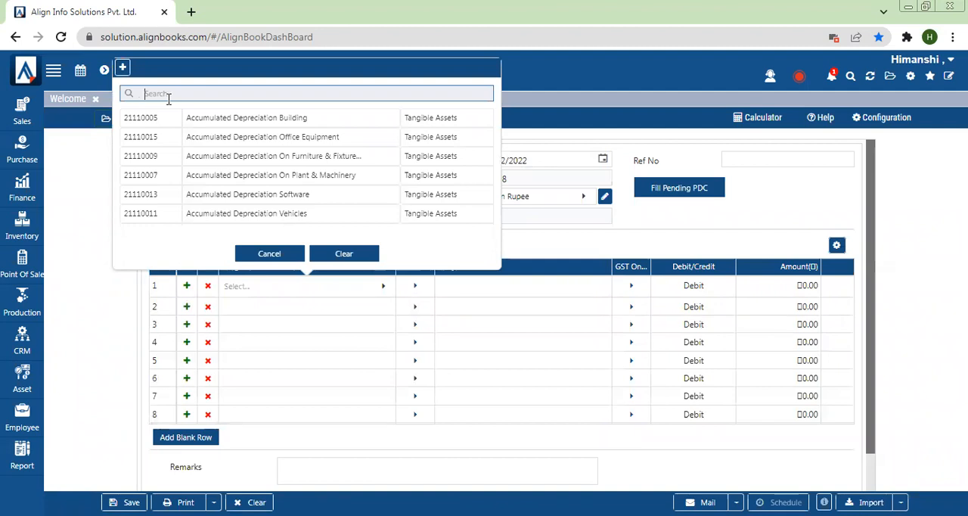
{"action": "type", "text": "dry"}
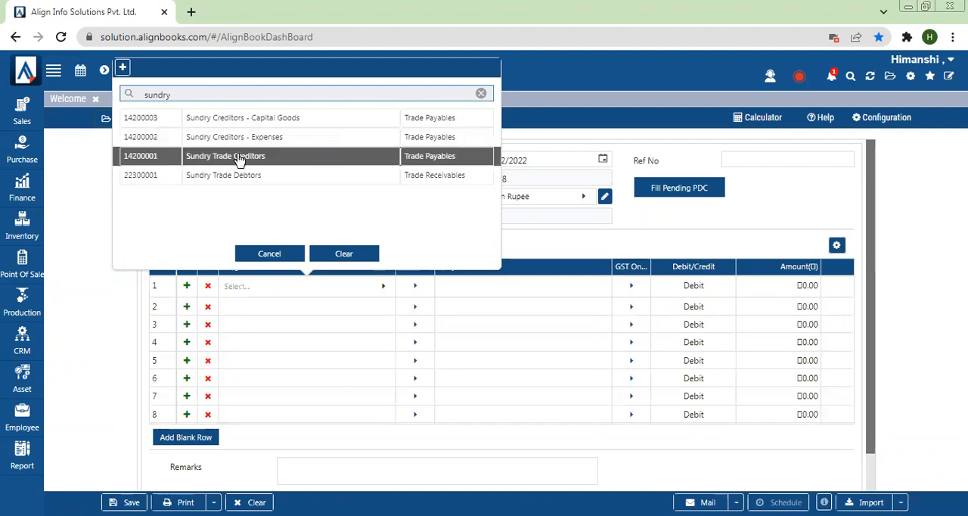
{"action": "left_click", "coordinate": [239, 157]}
{"action": "left_click", "coordinate": [467, 129]}
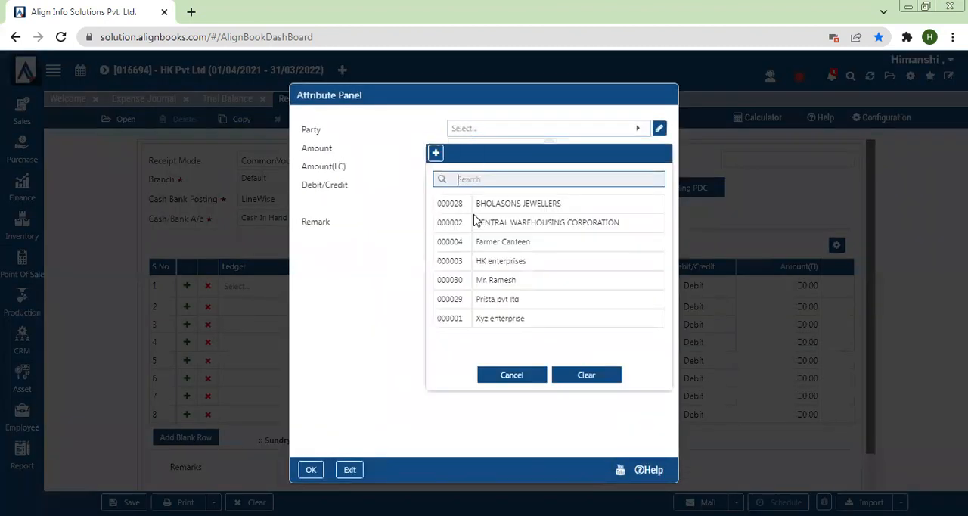
{"action": "left_click", "coordinate": [498, 301]}
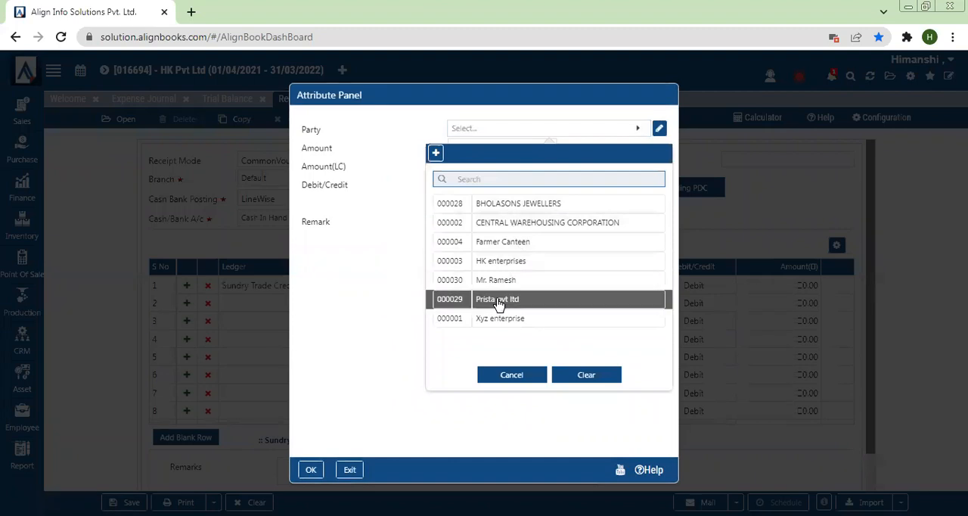
- Set the Prista pvt ltd line's amount to 2,000 and save the payment voucher
{"action": "left_click", "coordinate": [501, 153]}
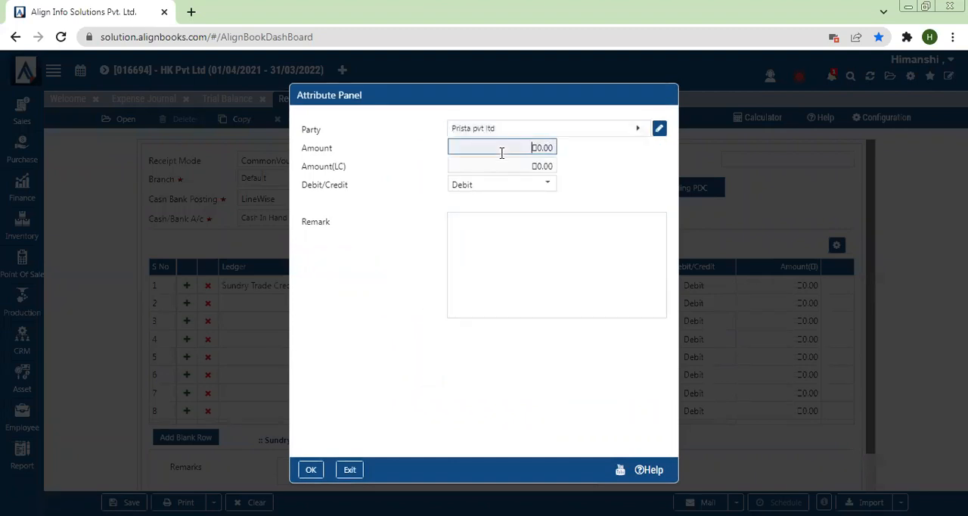
{"action": "type", "text": "2000"}
{"action": "left_click", "coordinate": [310, 469]}
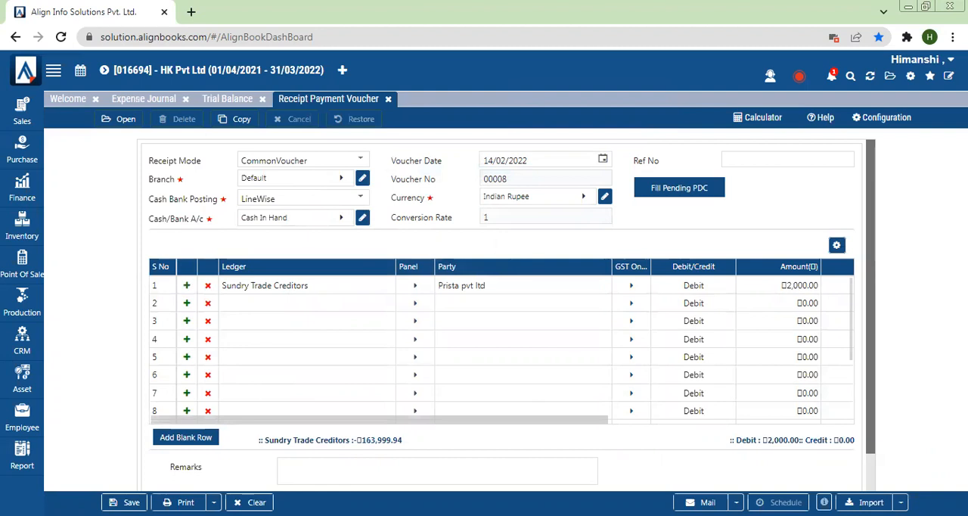
{"action": "left_click", "coordinate": [125, 502]}
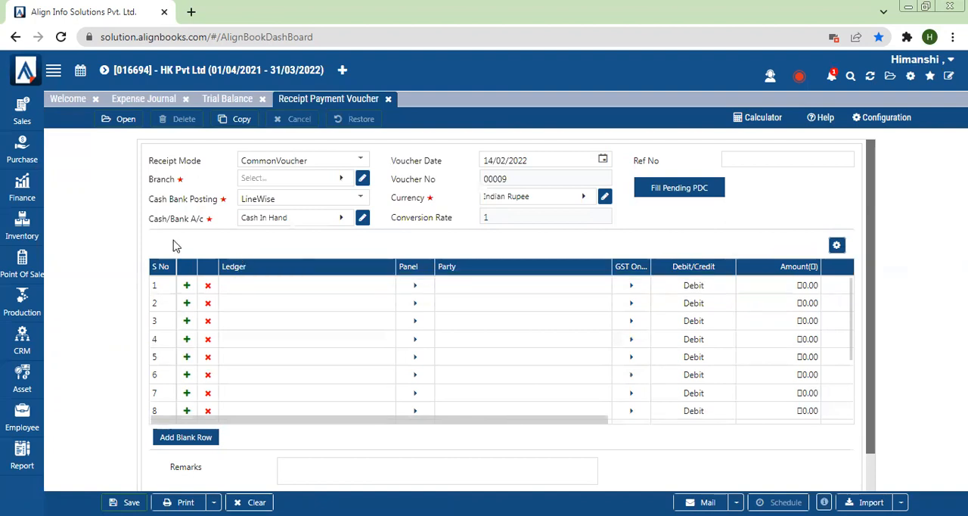
- Close the Receipt Payment Voucher, Trial Balance and Expense Journal, returning to the dashboard
{"action": "left_click", "coordinate": [17, 195]}
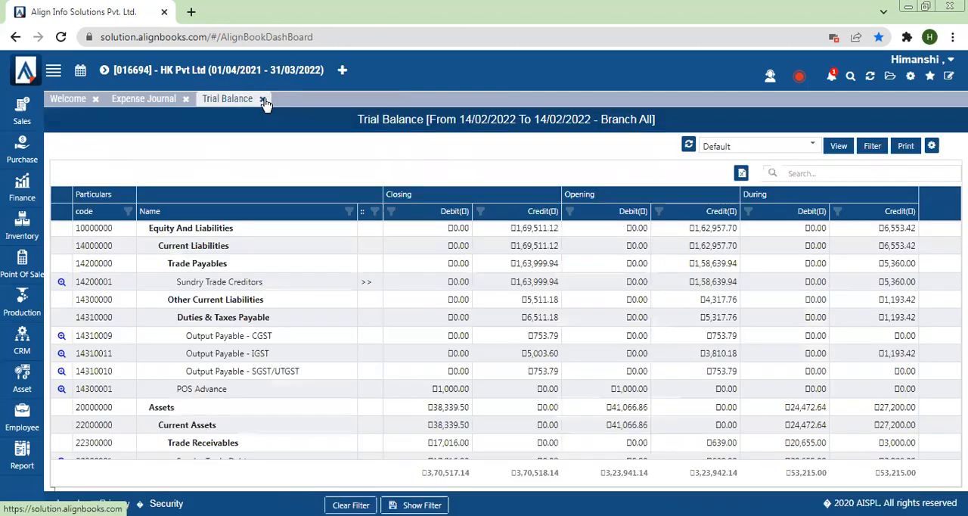
{"action": "left_click", "coordinate": [263, 99]}
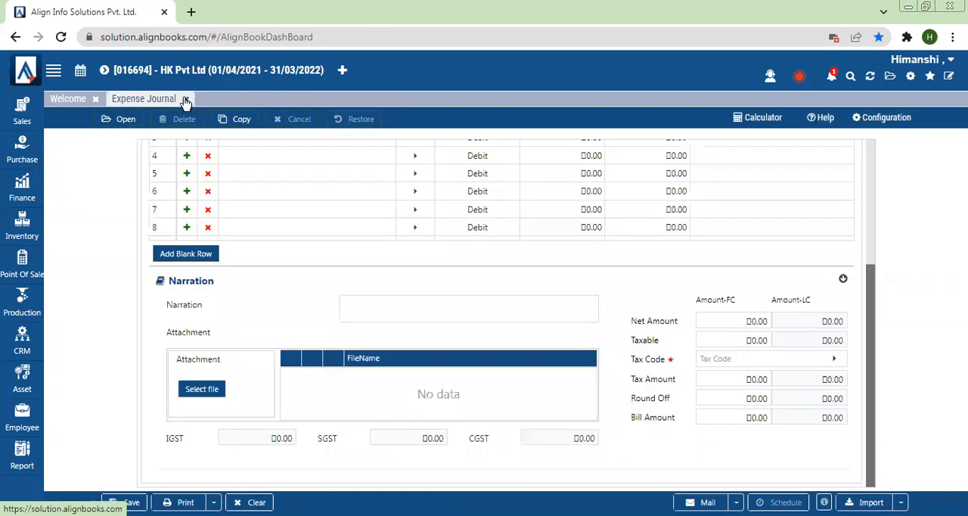
{"action": "left_click", "coordinate": [186, 100]}
{"action": "left_click", "coordinate": [24, 151]}
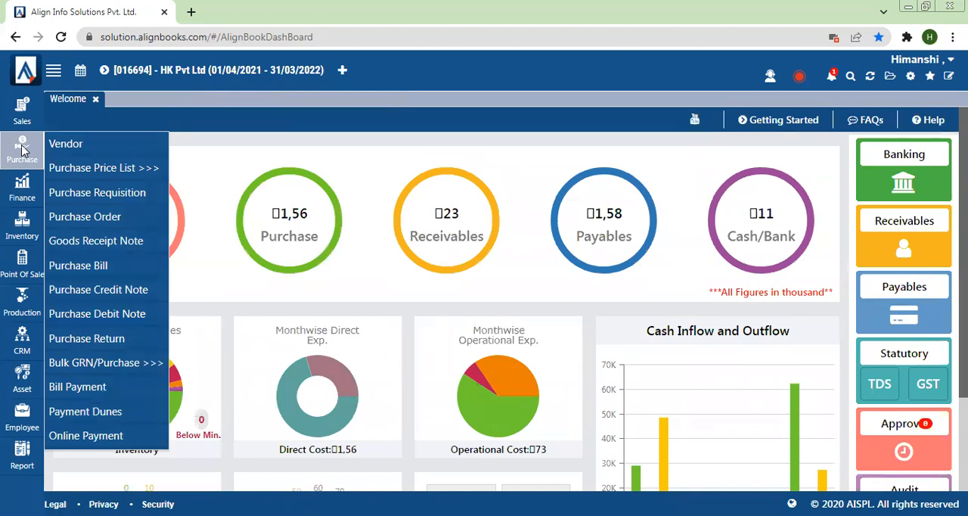
{"action": "left_click", "coordinate": [14, 196]}
{"action": "left_click", "coordinate": [14, 197]}
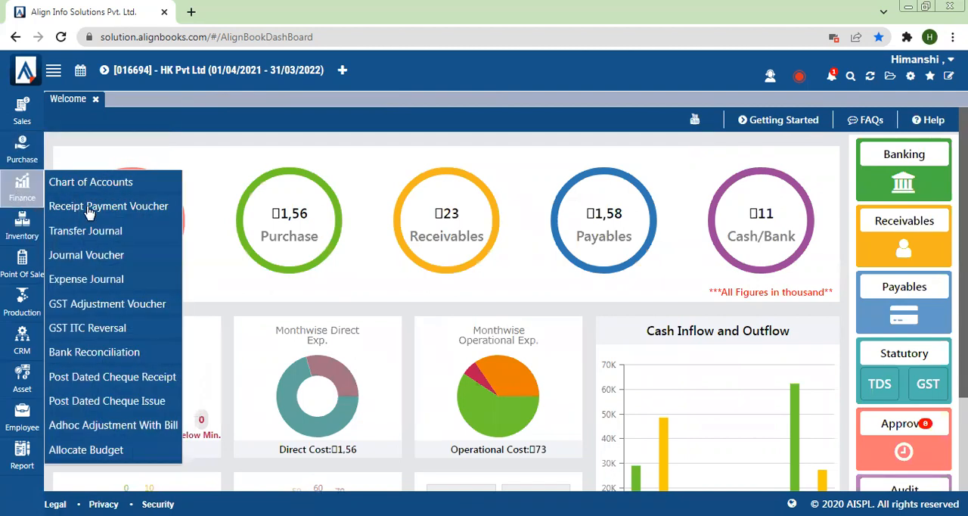